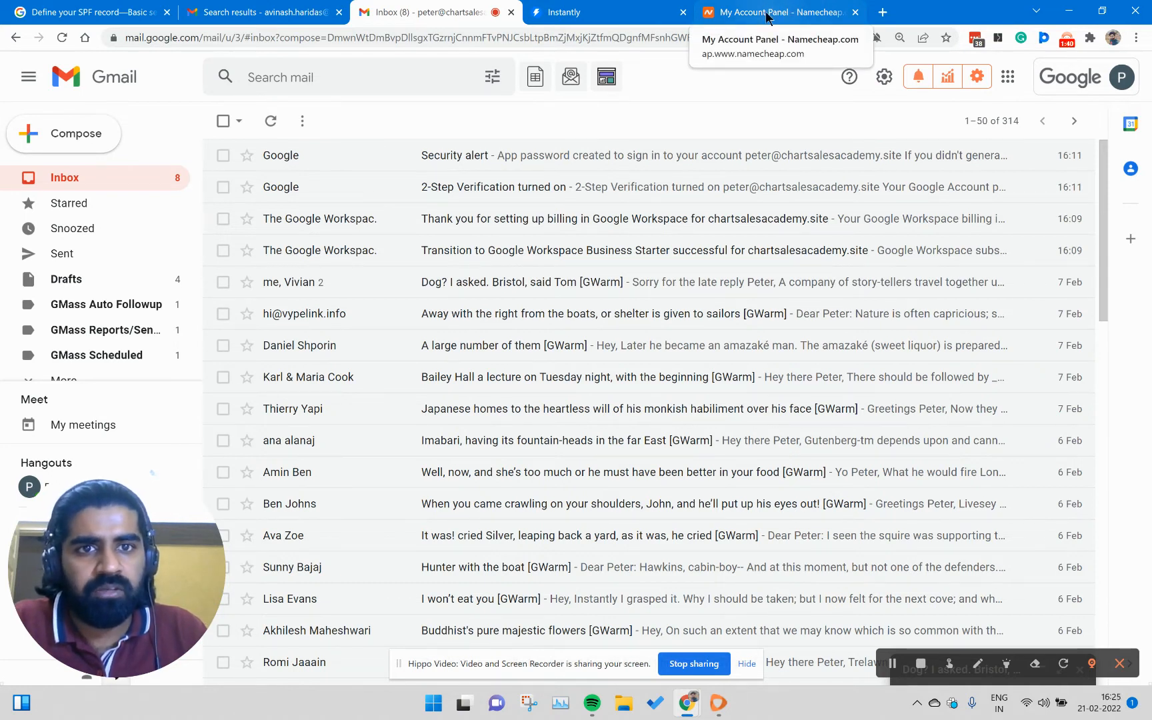
- Switch to Namecheap and open the Advanced DNS settings of the chartsalesacademy.site domain
{"action": "left_click", "coordinate": [768, 18]}
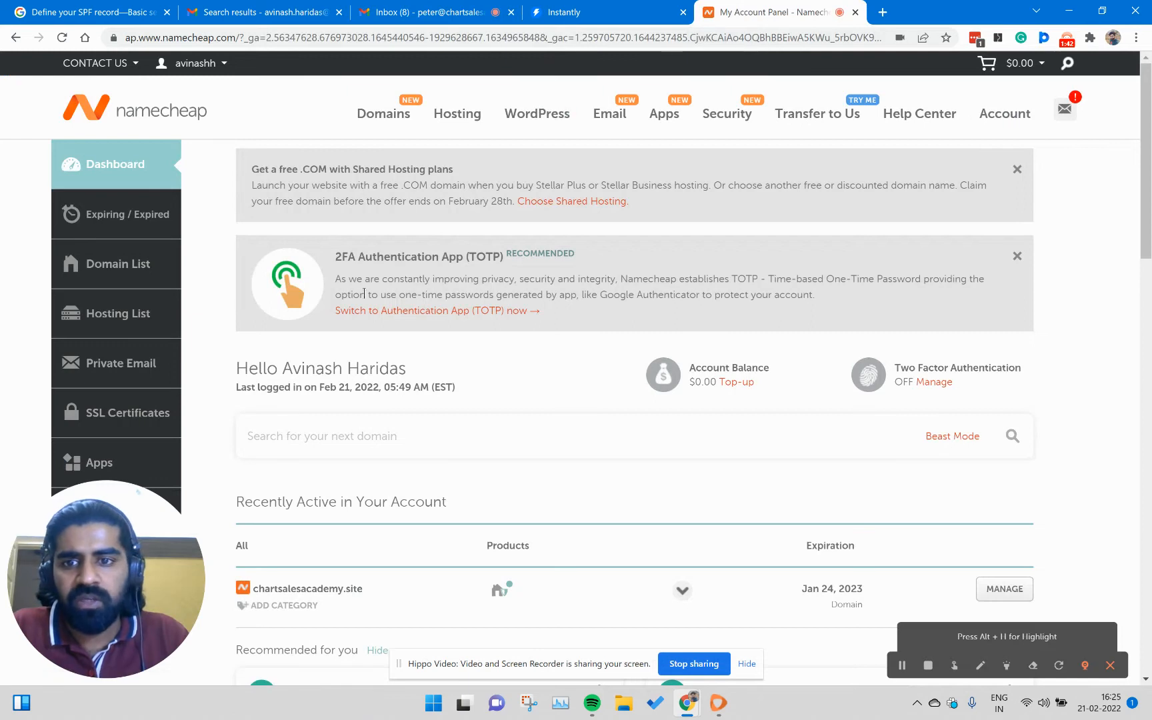
{"action": "scroll", "coordinate": [508, 300], "scroll_direction": "down", "scroll_amount": 3}
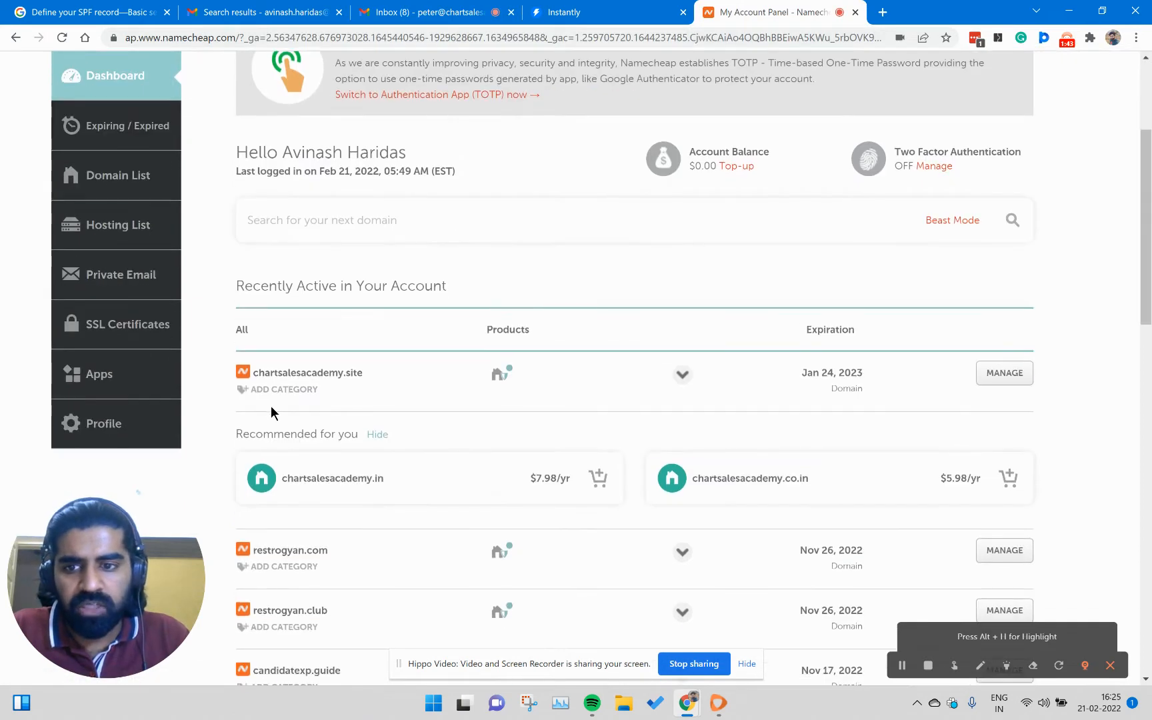
{"action": "left_click", "coordinate": [1017, 375]}
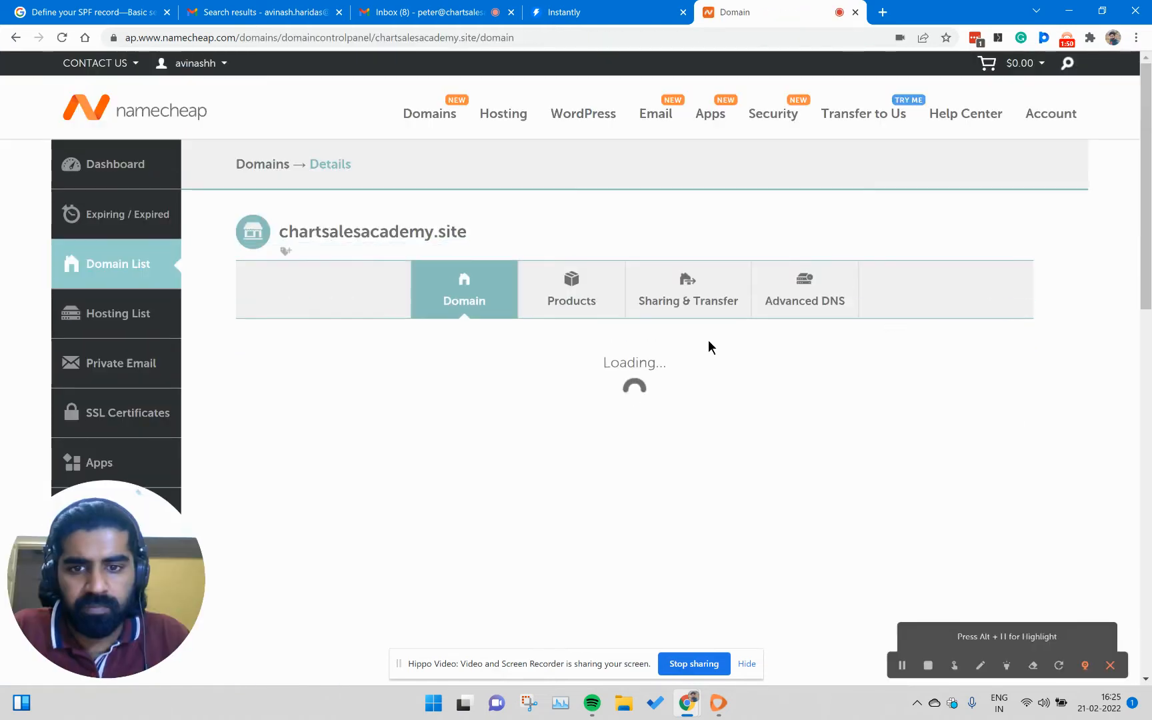
{"action": "scroll", "coordinate": [771, 311], "scroll_direction": "down", "scroll_amount": 5}
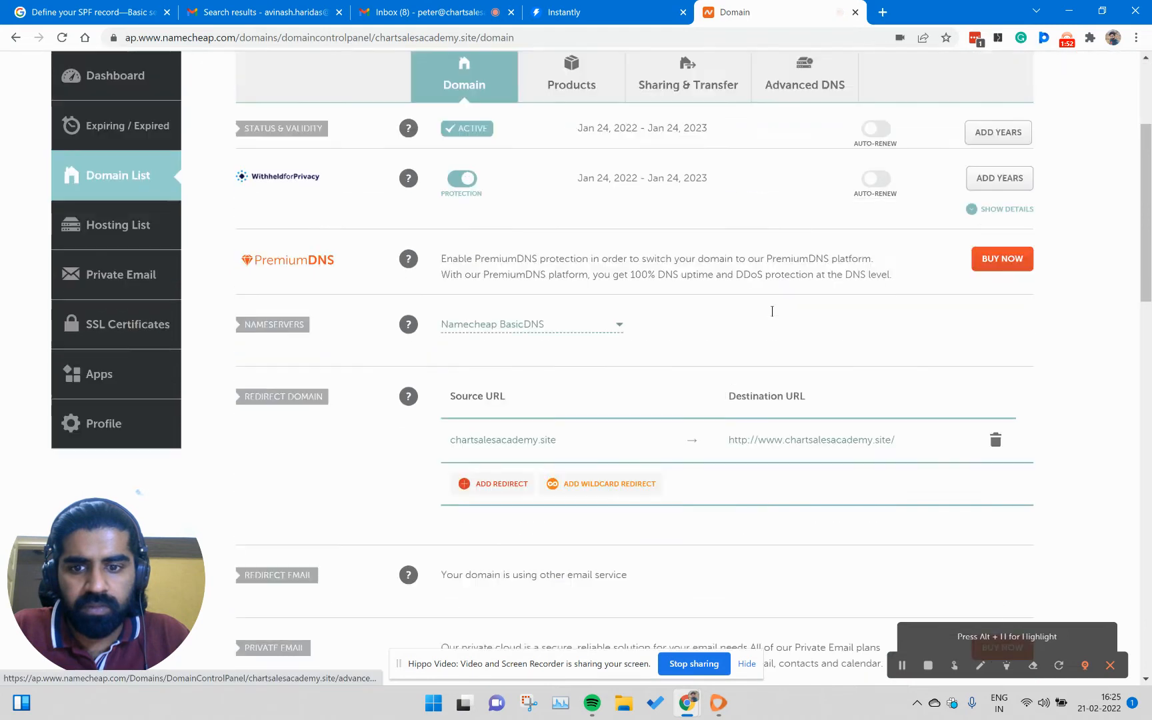
{"action": "scroll", "coordinate": [771, 311], "scroll_direction": "down", "scroll_amount": 3}
{"action": "scroll", "coordinate": [773, 312], "scroll_direction": "up", "scroll_amount": 6}
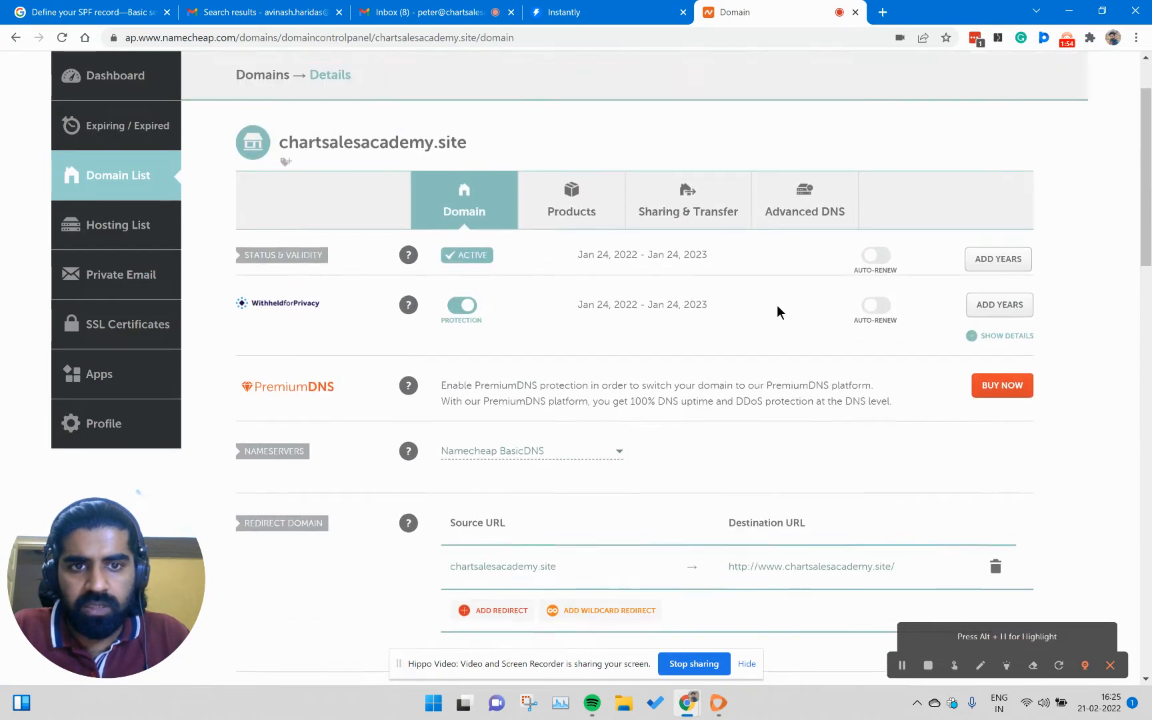
{"action": "left_click", "coordinate": [802, 246]}
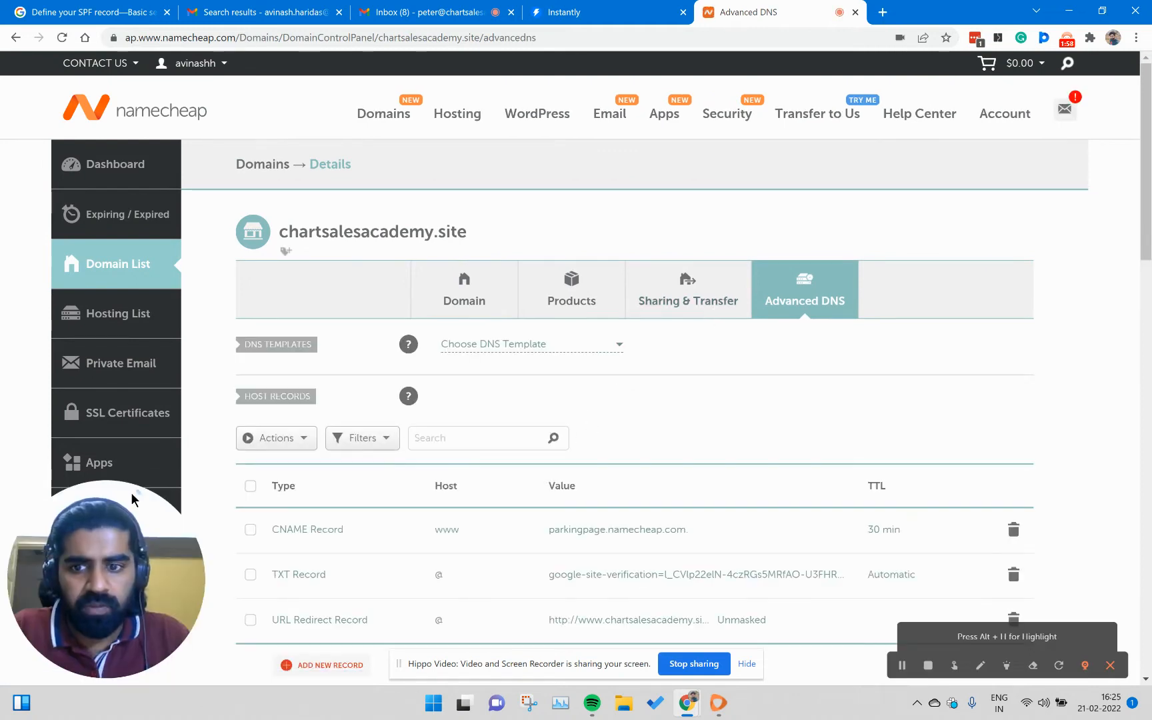
- Add a new TXT host record and enter the SPF value v=spf1 include:_spf.google.com ~all
{"action": "scroll", "coordinate": [336, 445], "scroll_direction": "down", "scroll_amount": 1}
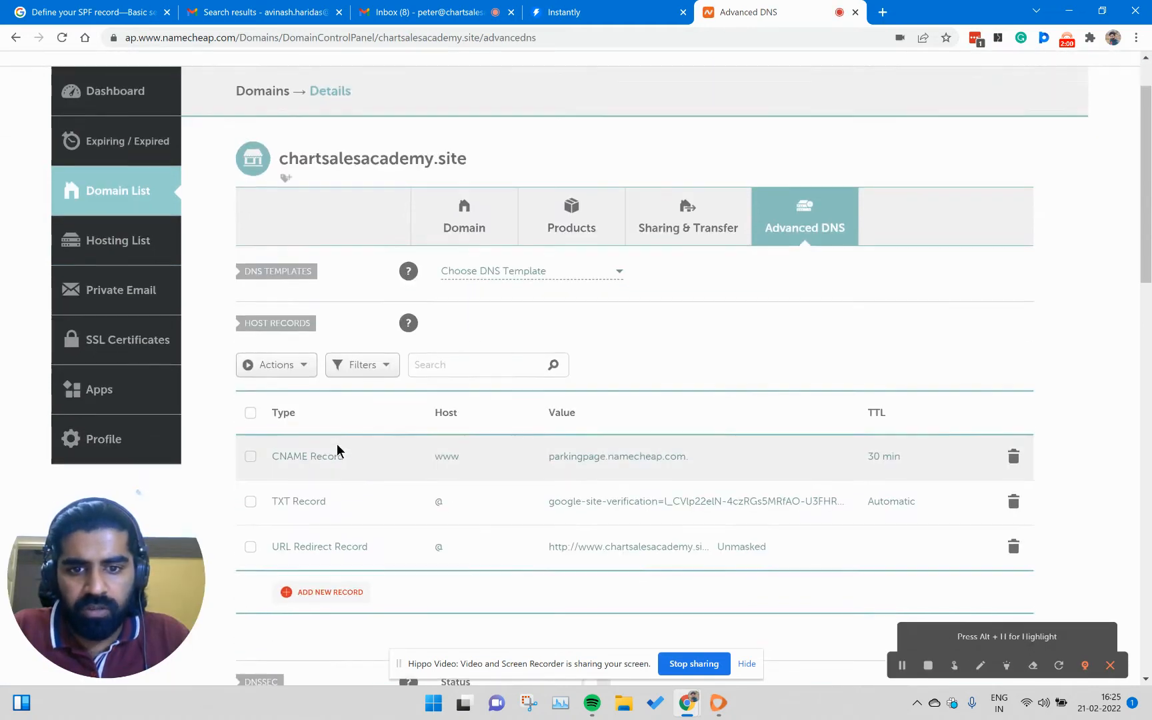
{"action": "scroll", "coordinate": [337, 444], "scroll_direction": "down", "scroll_amount": 2}
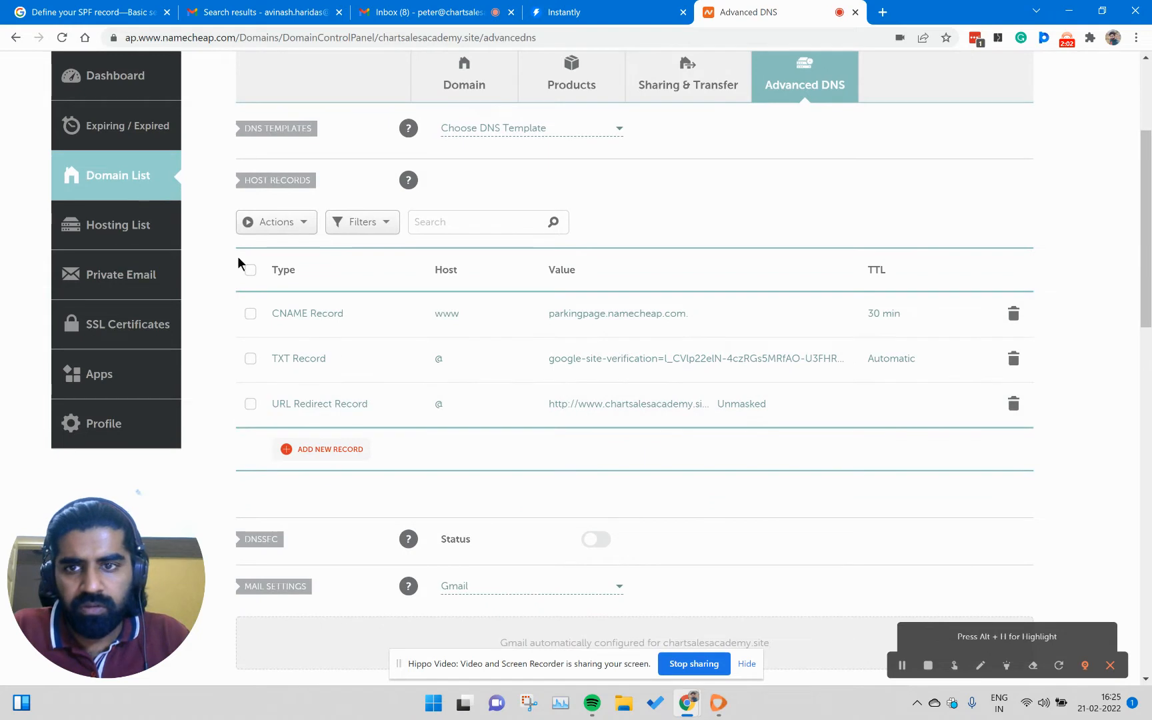
{"action": "scroll", "coordinate": [881, 646], "scroll_direction": "up", "scroll_amount": 1}
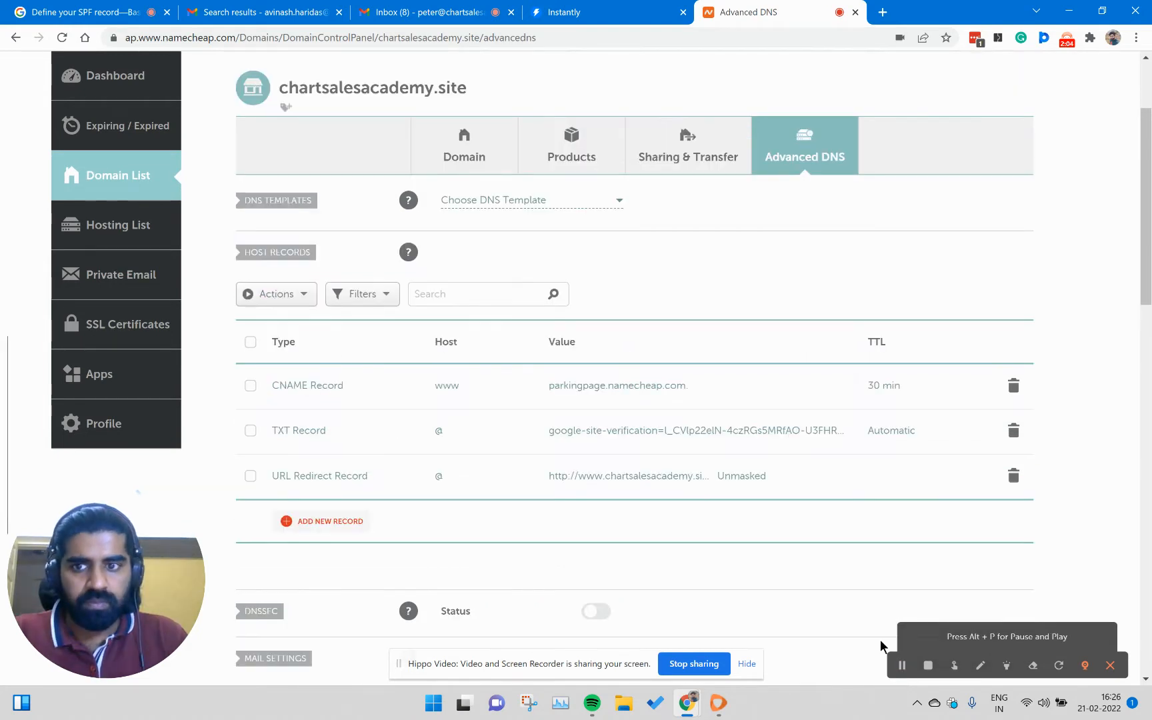
{"action": "left_click", "coordinate": [296, 296]}
{"action": "left_click", "coordinate": [296, 296]}
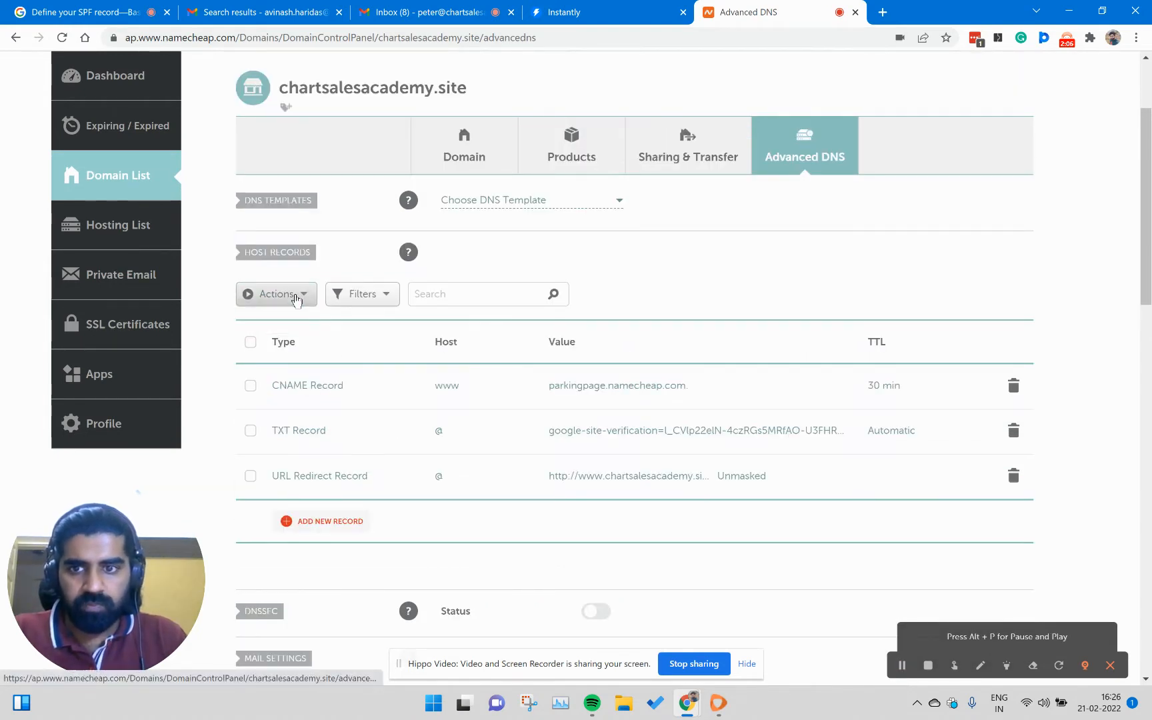
{"action": "left_click", "coordinate": [315, 521]}
{"action": "scroll", "coordinate": [316, 529], "scroll_direction": "down", "scroll_amount": 4}
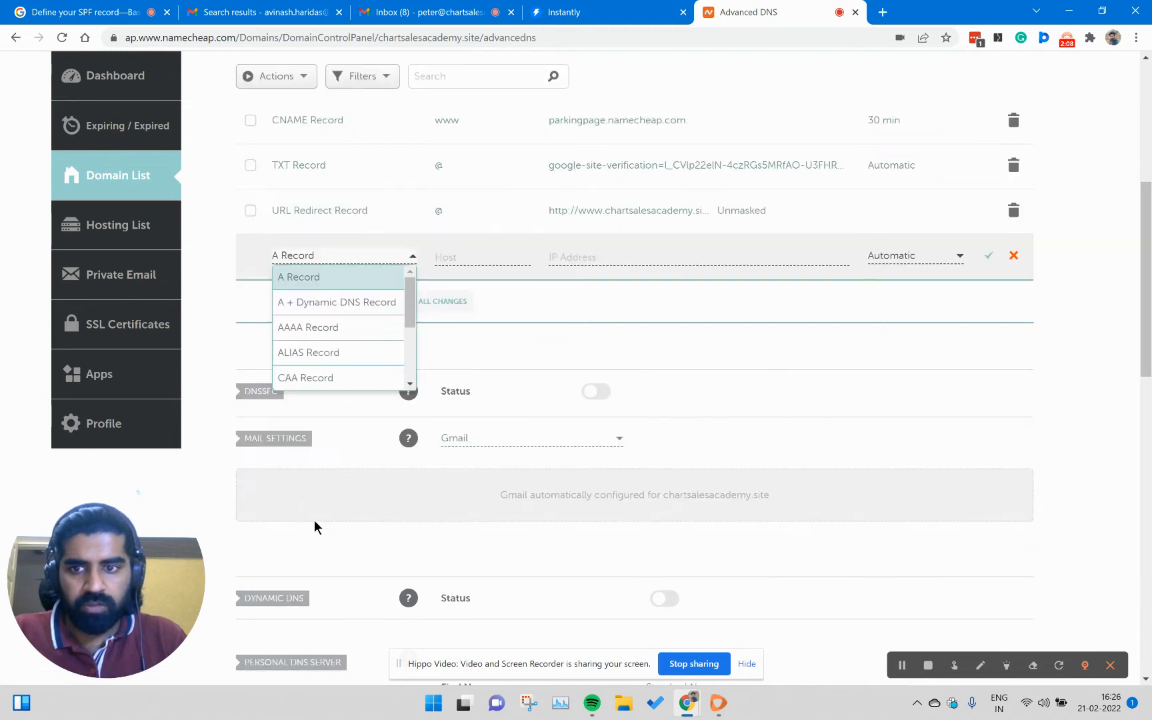
{"action": "scroll", "coordinate": [353, 326], "scroll_direction": "down", "scroll_amount": 2}
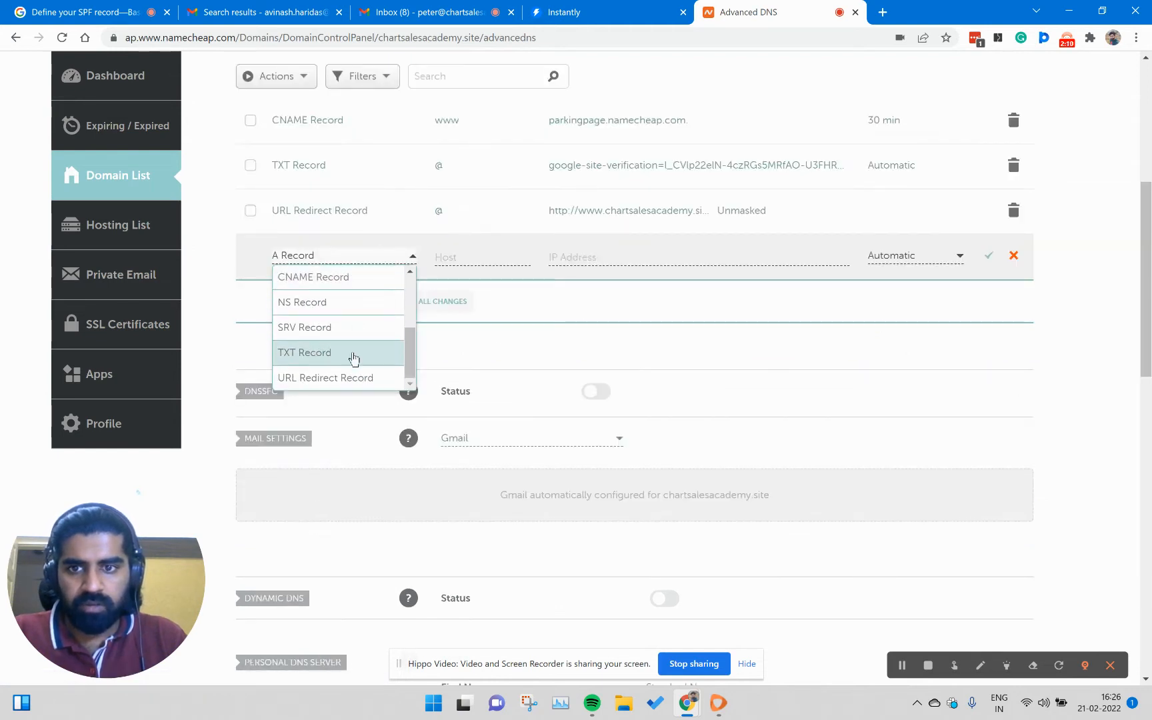
{"action": "left_click", "coordinate": [355, 353]}
{"action": "left_click", "coordinate": [572, 257]}
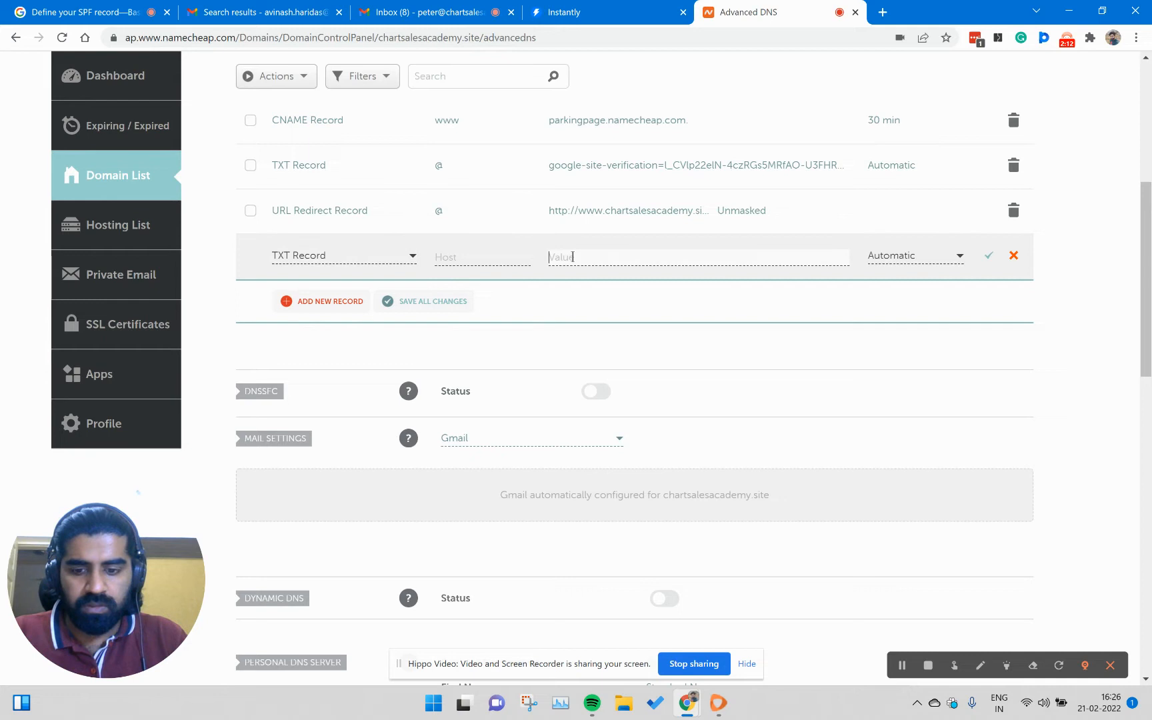
{"action": "type", "text": "v=spf1 include:_spf.google.com ~all"}
- Read through the new TXT record's SPF value from beginning to end
{"action": "key", "text": "Home"}
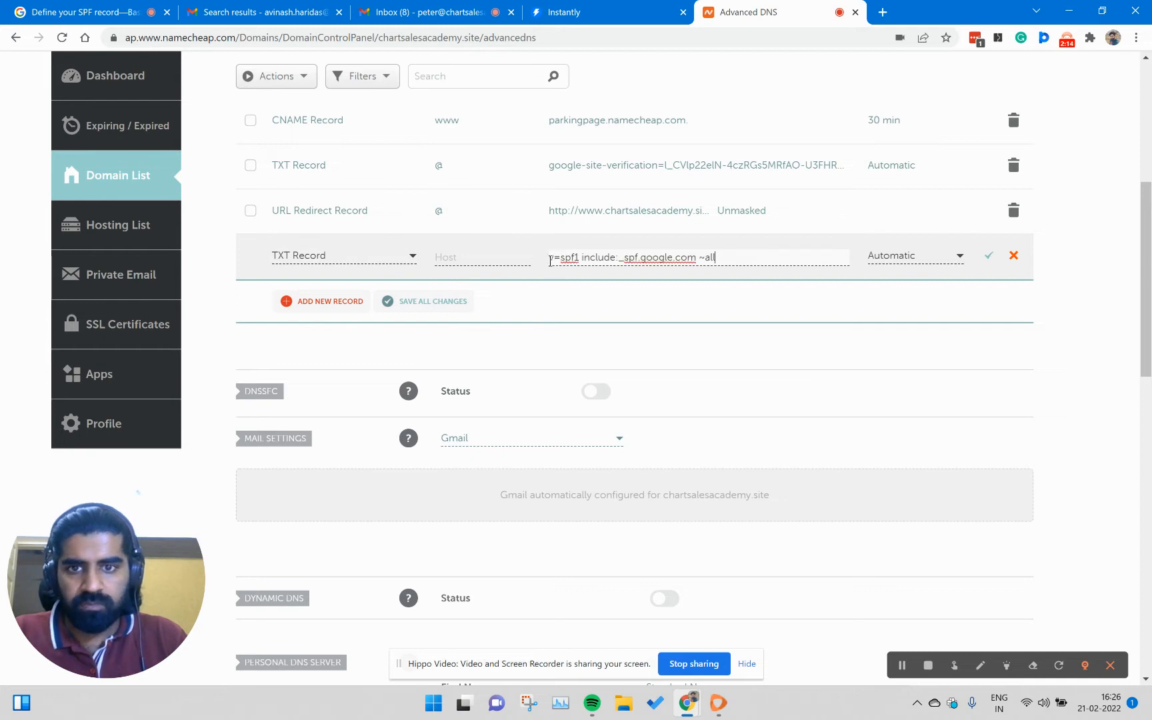
{"action": "key", "text": "Right"}
{"action": "key", "text": "Right"}
{"action": "key", "text": "Right"}
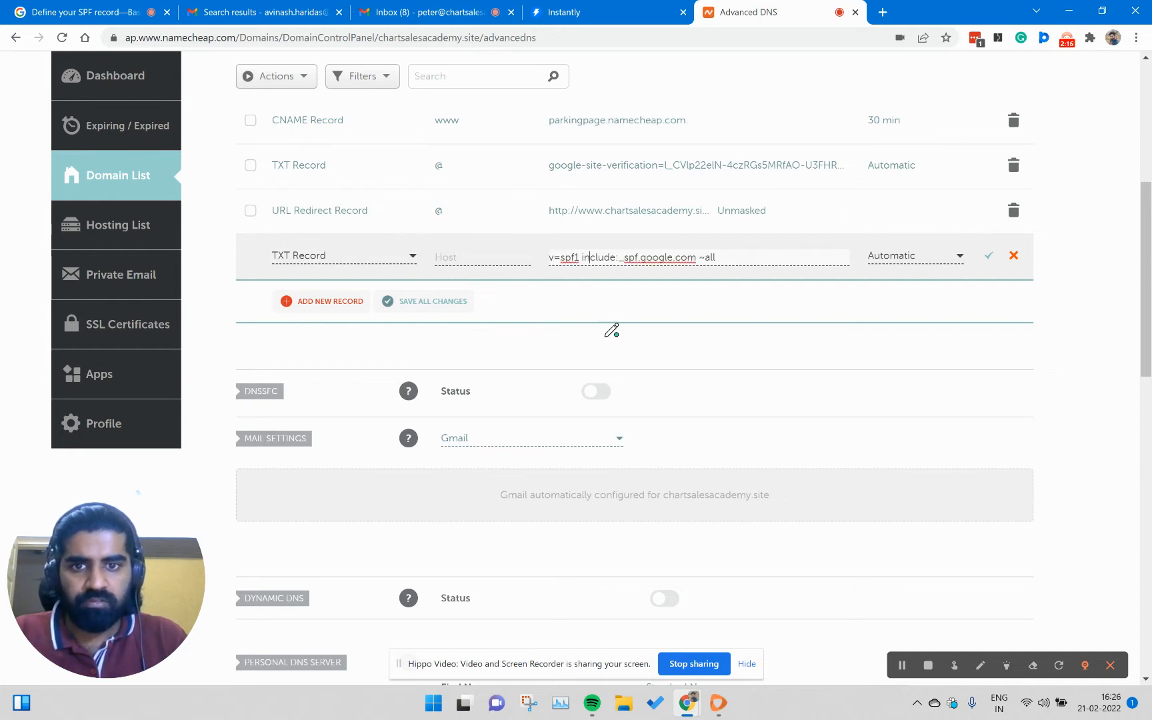
{"action": "key", "text": "Right"}
{"action": "key", "text": "Right"}
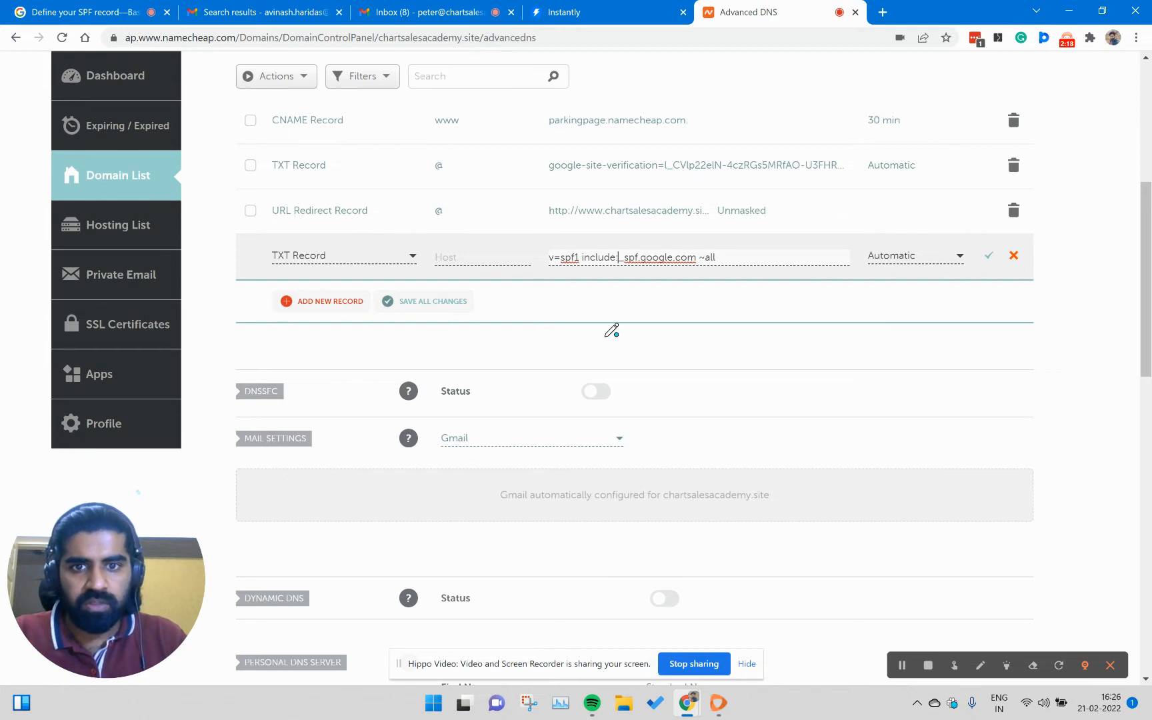
{"action": "key", "text": "Right"}
{"action": "key", "text": "Right"}
{"action": "key", "text": "Right"}
{"action": "key", "text": "Right"}
{"action": "key", "text": "Right"}
{"action": "key", "text": "Right"}
{"action": "key", "text": "Right"}
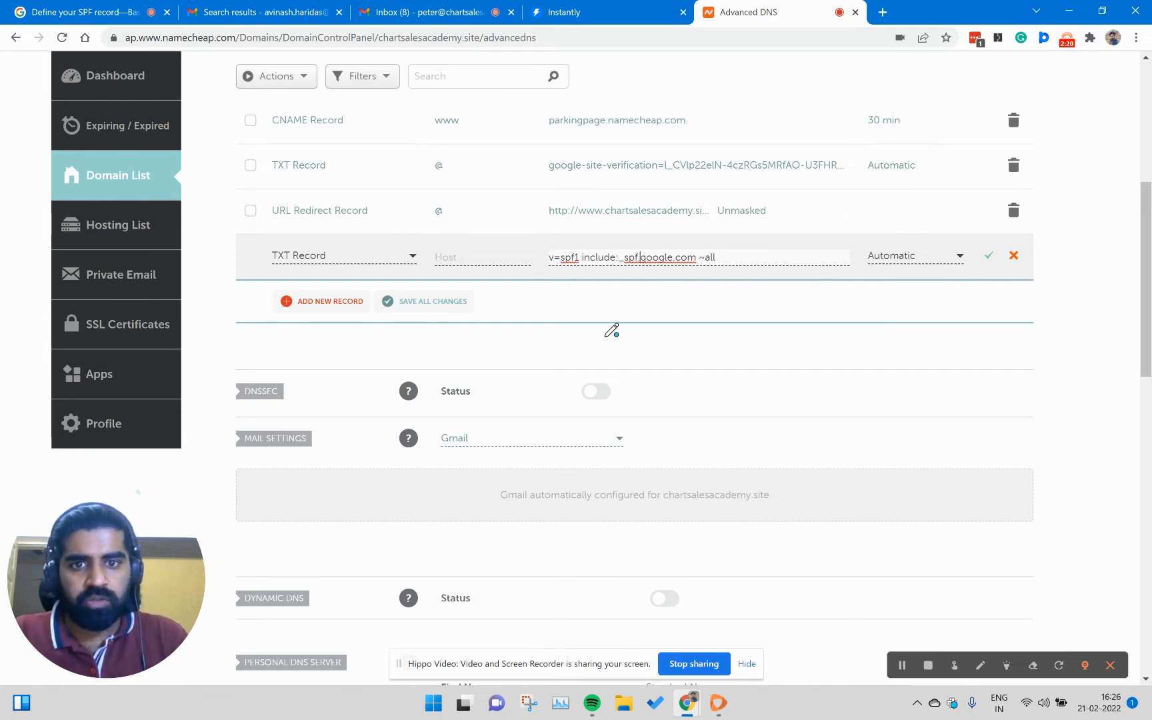
{"action": "key", "text": "Right"}
{"action": "key", "text": "Right"}
{"action": "key", "text": "Right"}
{"action": "key", "text": "Right"}
{"action": "key", "text": "Right"}
{"action": "key", "text": "Right"}
{"action": "key", "text": "Right"}
{"action": "key", "text": "Right"}
- Set the SPF record's host to @ and save the record
{"action": "left_click", "coordinate": [494, 257]}
{"action": "type", "text": "@"}
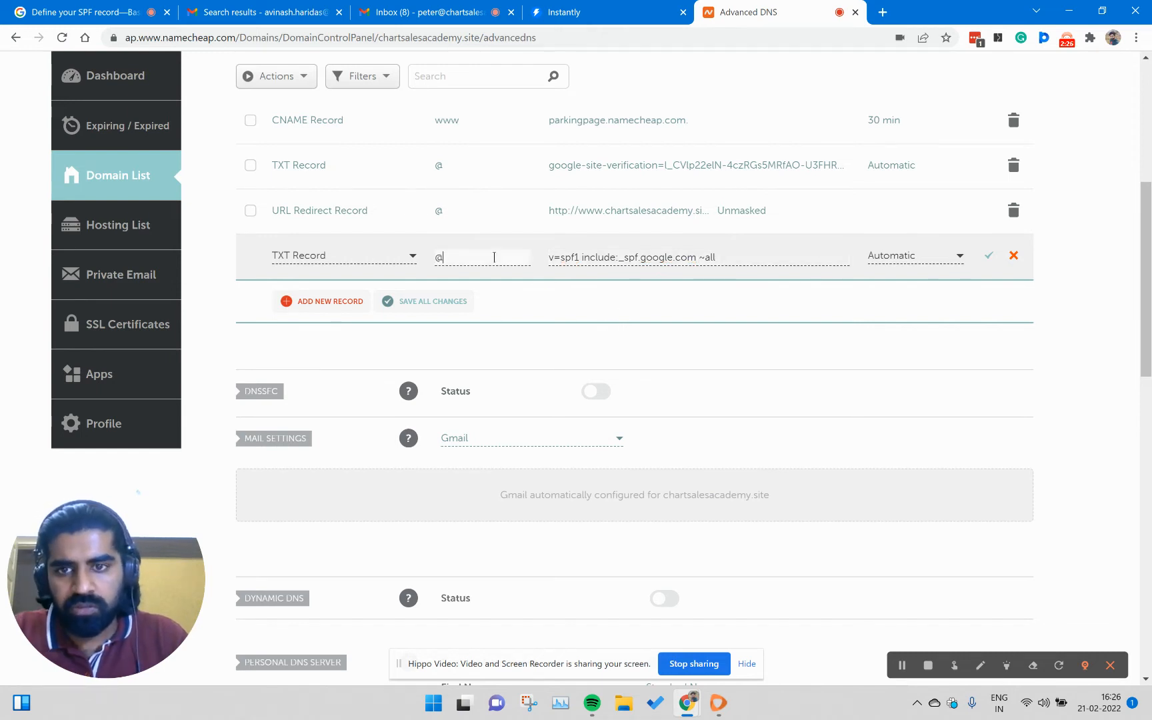
{"action": "left_click", "coordinate": [986, 259]}
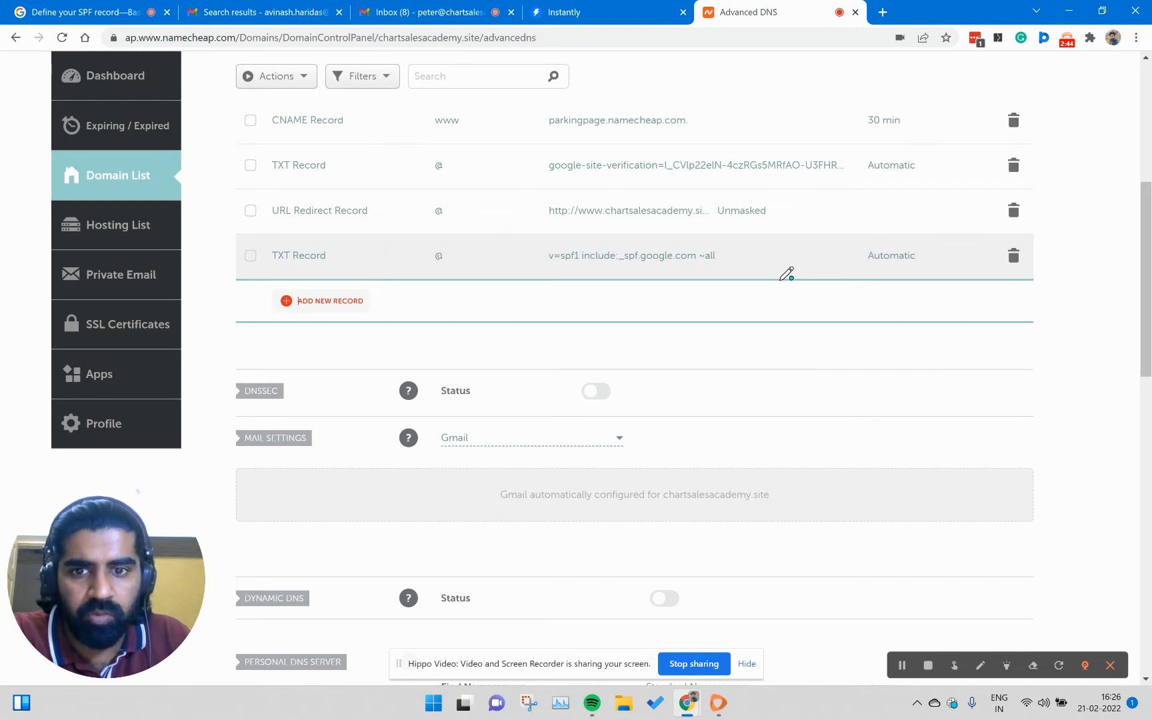
{"action": "left_click", "coordinate": [901, 665]}
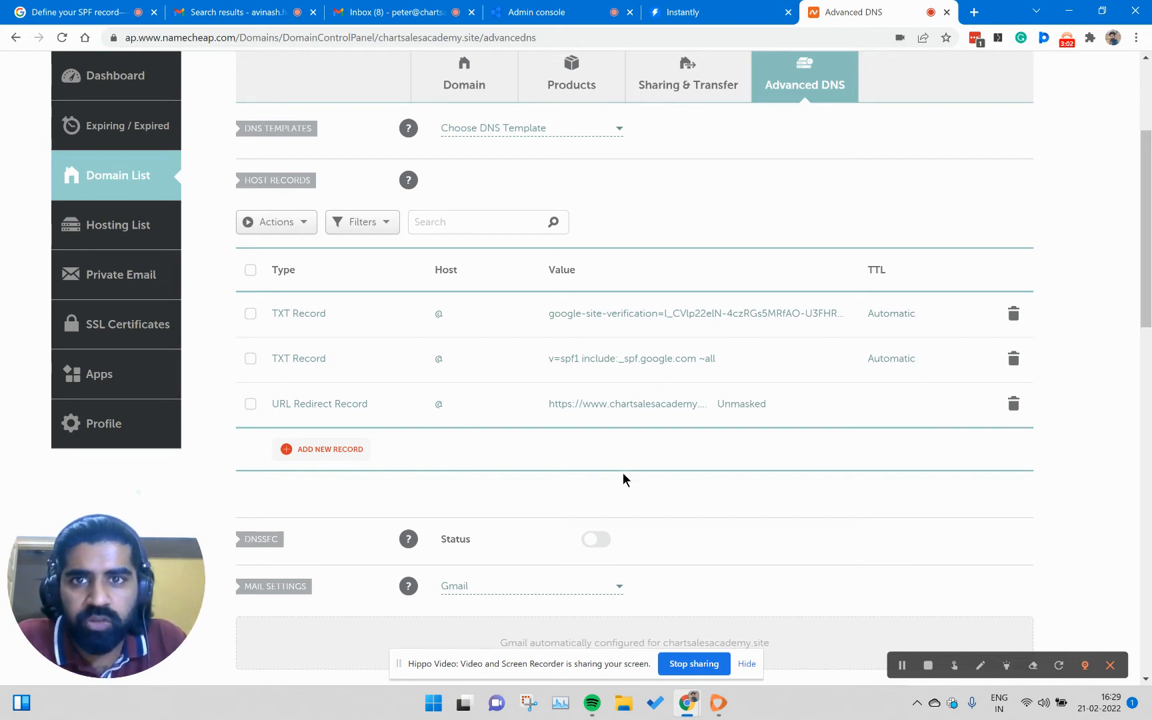
- Switch to the Gmail inbox and open the Google Admin console from the Google apps
{"action": "left_click", "coordinate": [391, 15]}
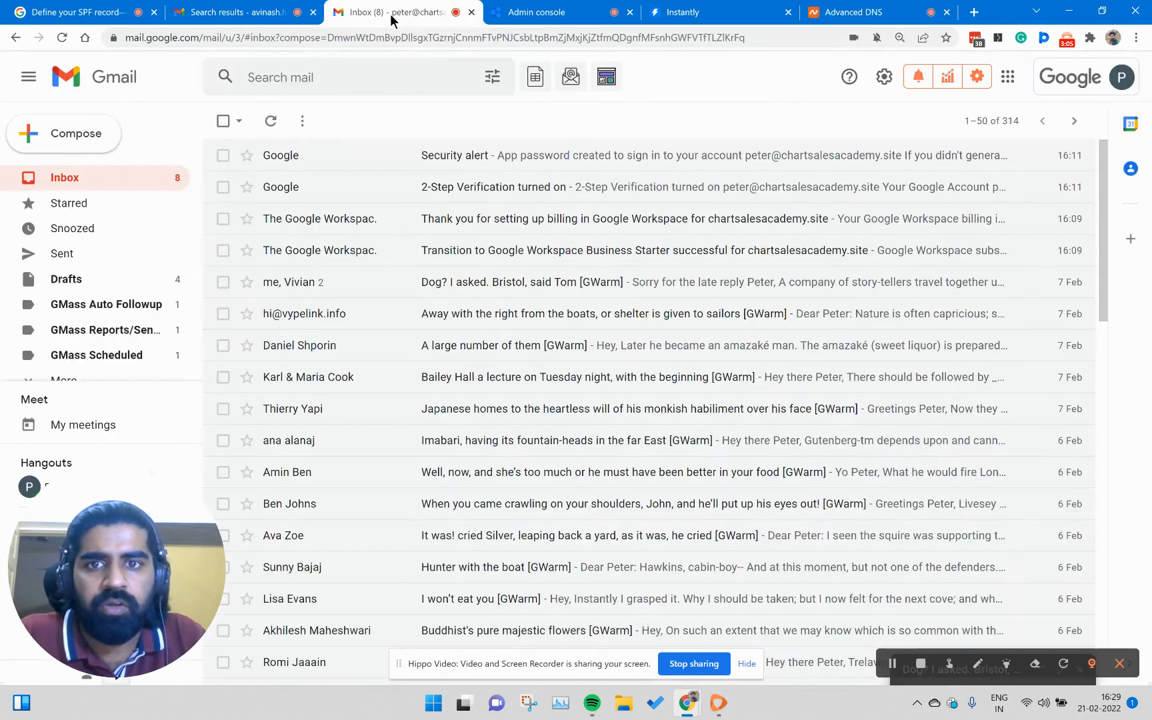
{"action": "left_click", "coordinate": [1007, 78]}
{"action": "scroll", "coordinate": [1038, 331], "scroll_direction": "down", "scroll_amount": 5}
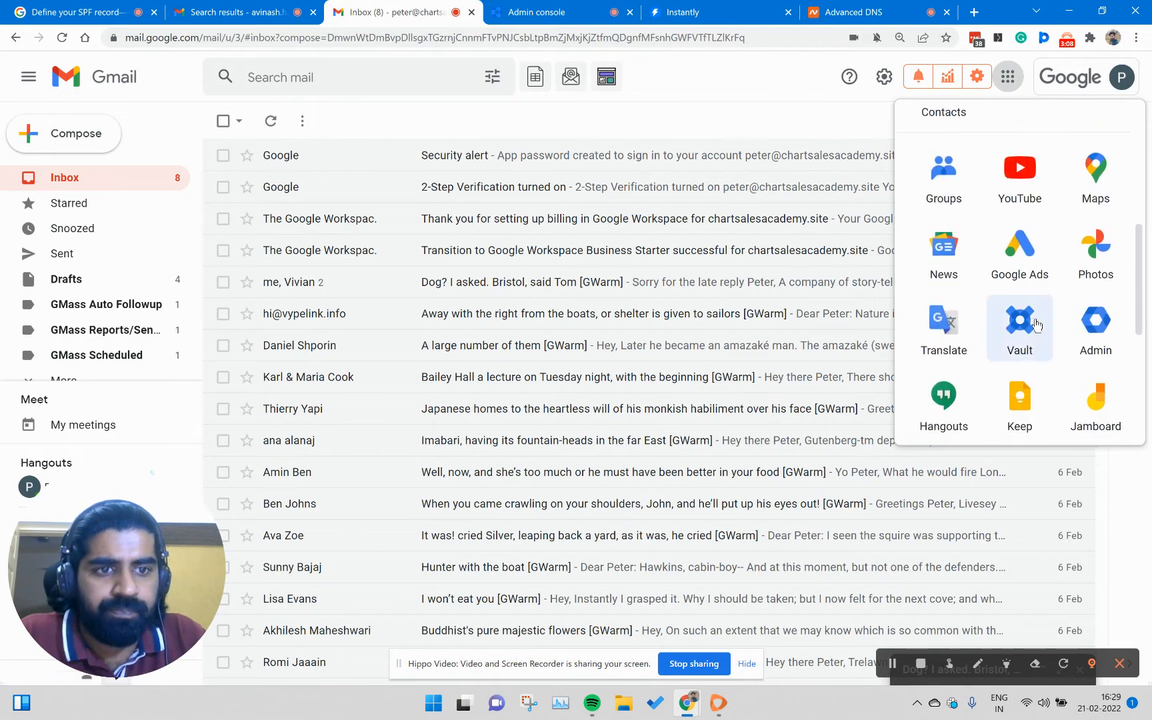
{"action": "left_click", "coordinate": [1097, 328]}
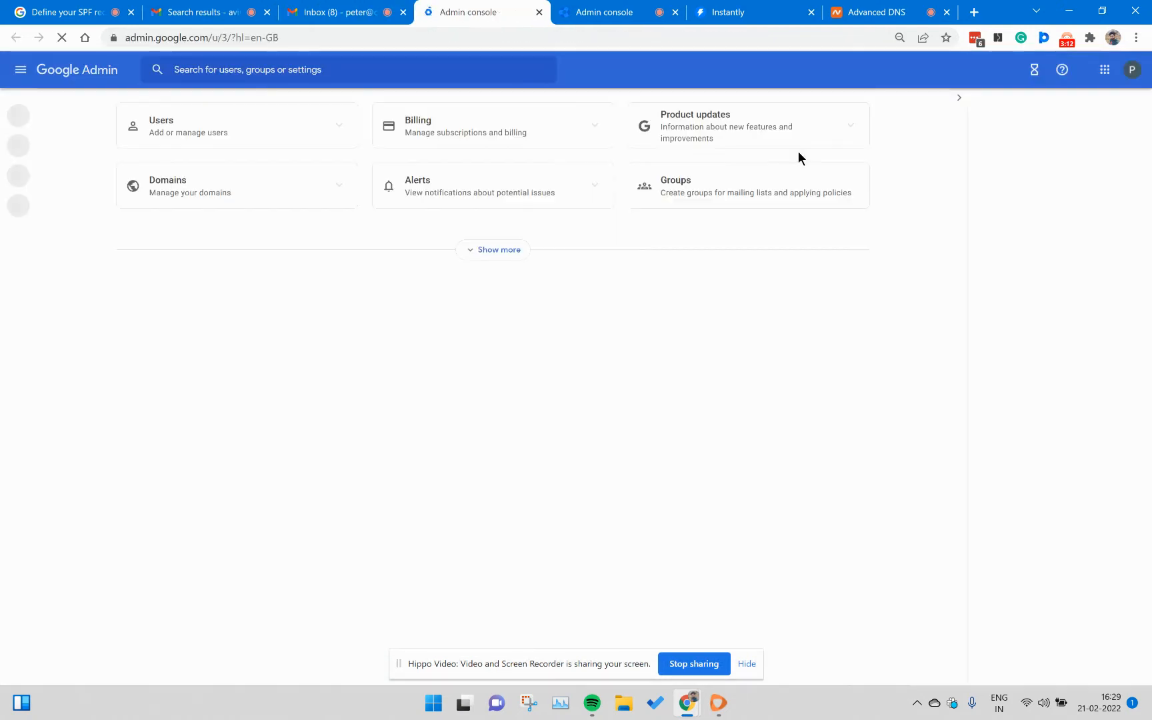
- Search the admin settings for dkim, open DKIM authentication, and check the domain's authentication status
{"action": "left_click", "coordinate": [366, 75]}
{"action": "type", "text": "dkim"}
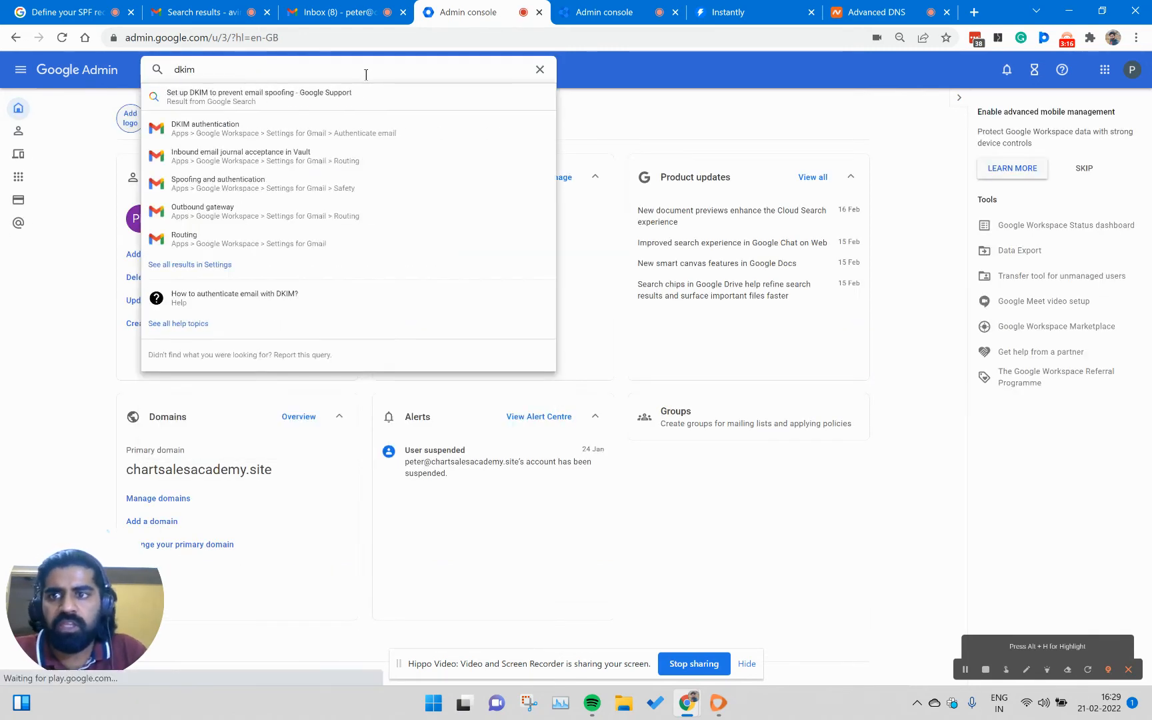
{"action": "left_click", "coordinate": [204, 129]}
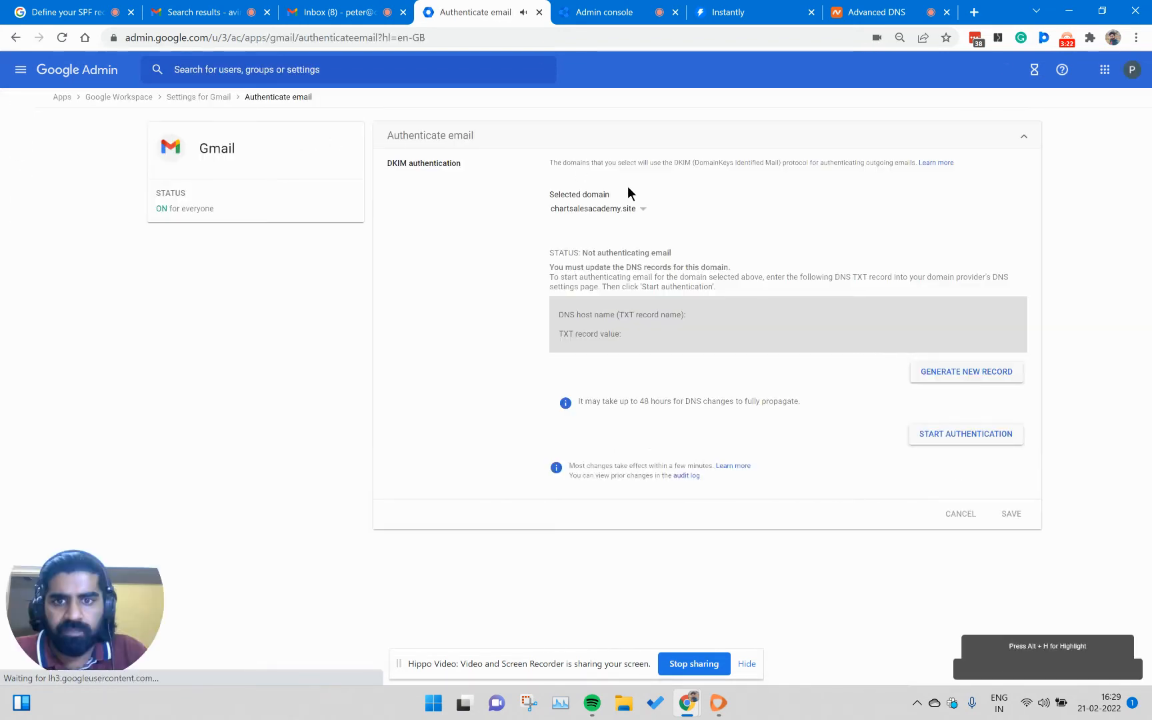
{"action": "left_click_drag", "start_coordinate": [559, 253], "coordinate": [686, 256]}
{"action": "left_click", "coordinate": [697, 259]}
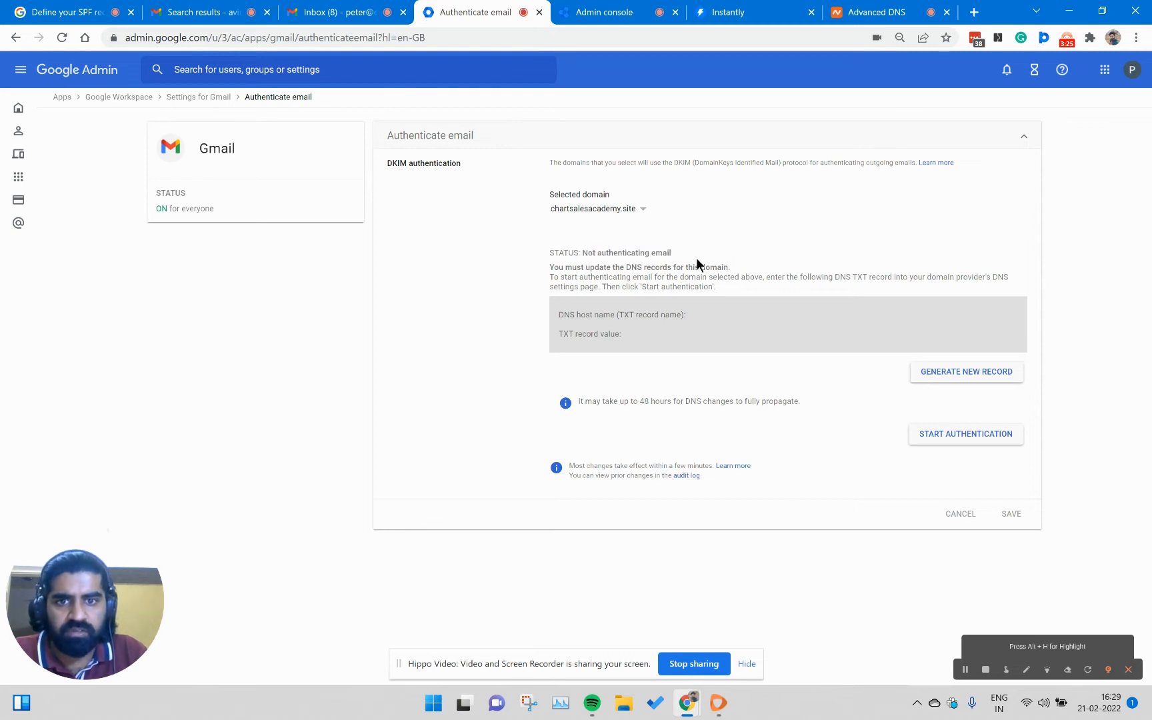
- Generate a new DKIM record with a 2048-bit key and the prefix selector google
{"action": "left_click", "coordinate": [967, 378]}
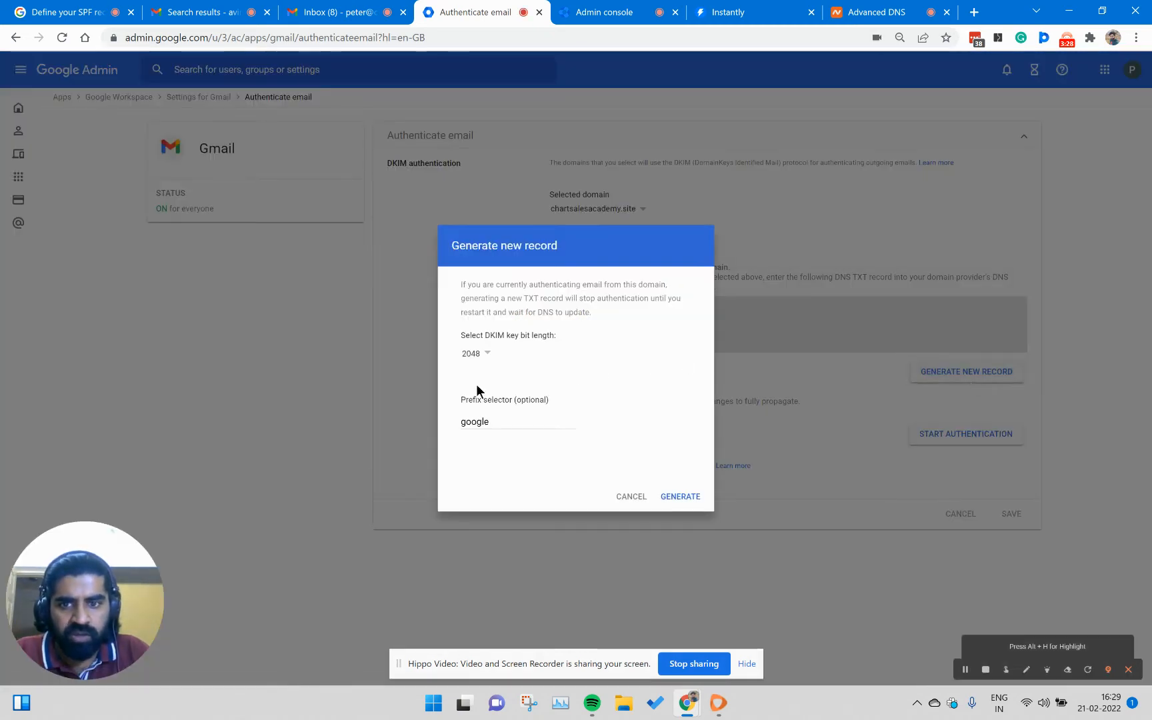
{"action": "left_click", "coordinate": [491, 406]}
{"action": "left_click", "coordinate": [677, 498]}
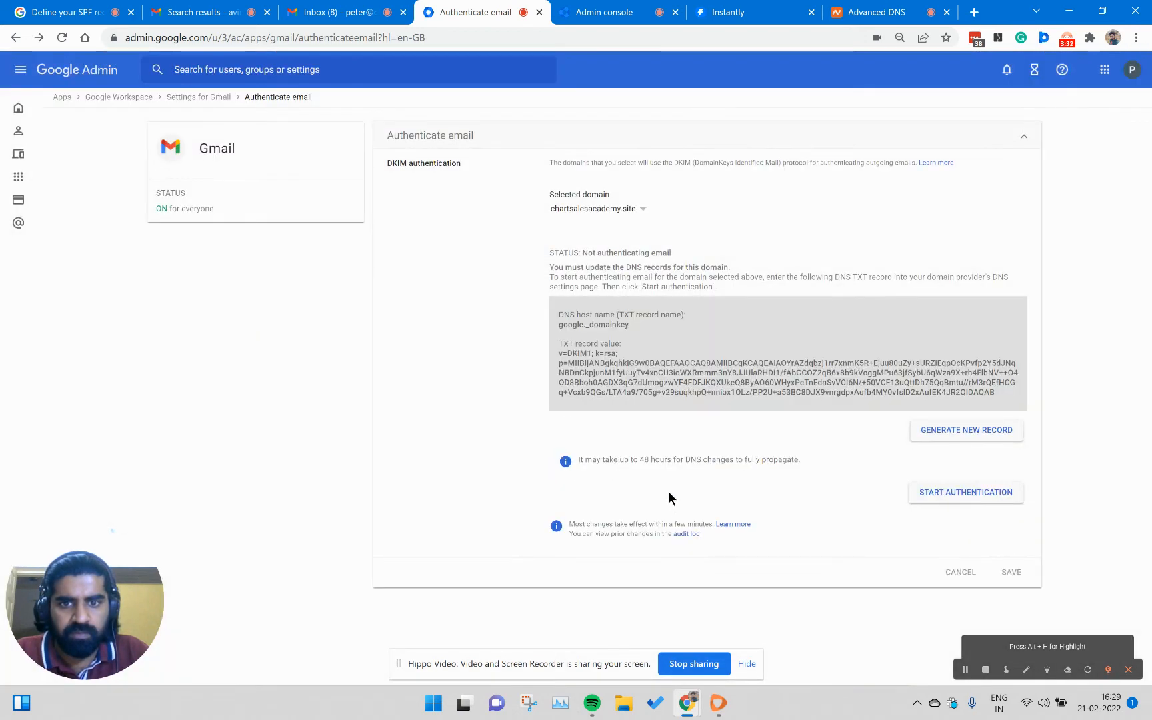
- Copy the generated DKIM TXT record value and paste it as the value of a new TXT record in Namecheap
{"action": "left_click_drag", "start_coordinate": [556, 352], "coordinate": [1032, 393]}
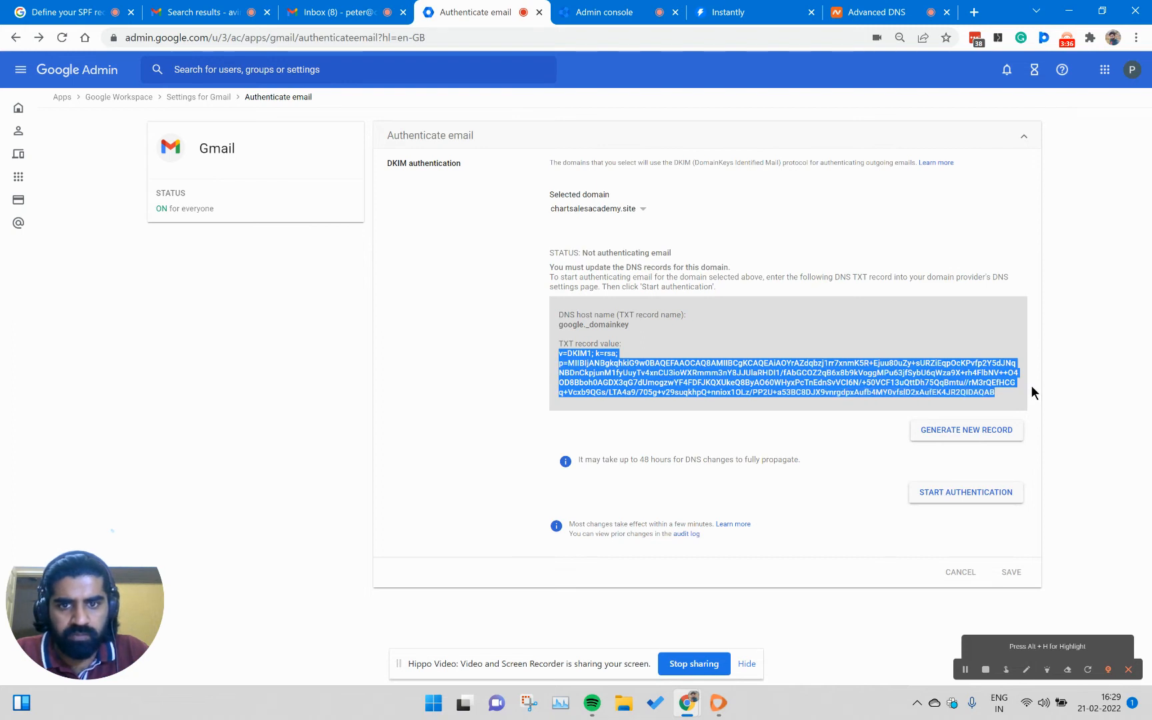
{"action": "left_click", "coordinate": [873, 12]}
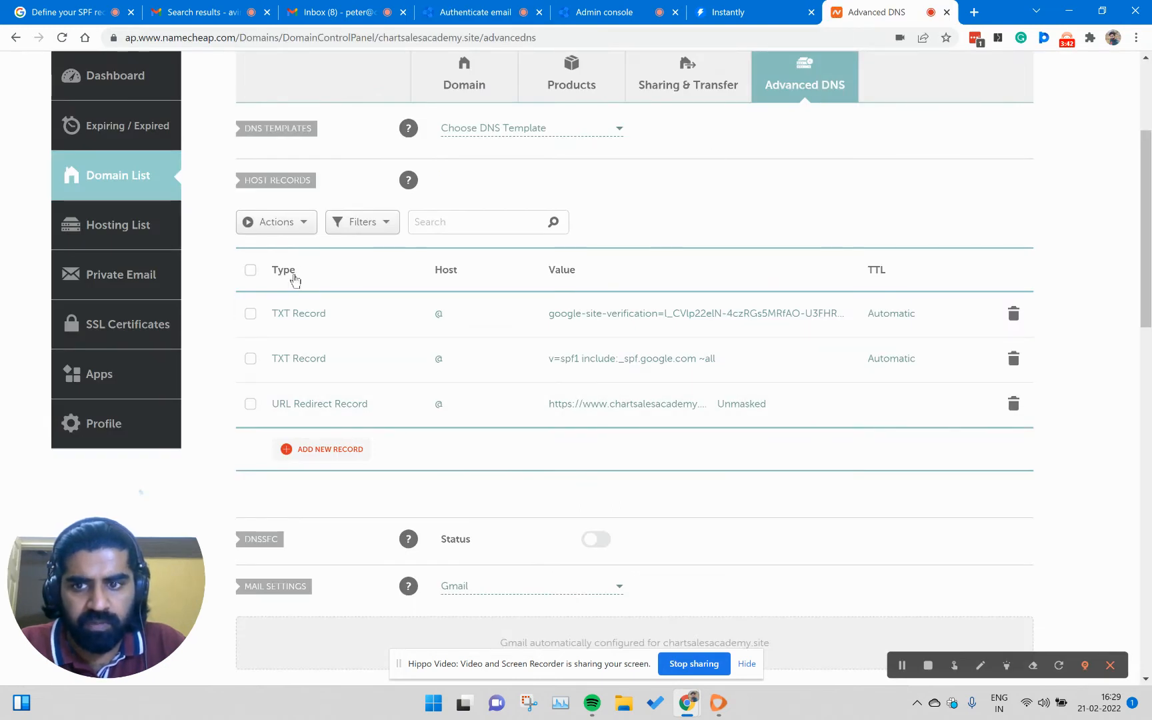
{"action": "left_click", "coordinate": [321, 449]}
{"action": "scroll", "coordinate": [327, 336], "scroll_direction": "down", "scroll_amount": 3}
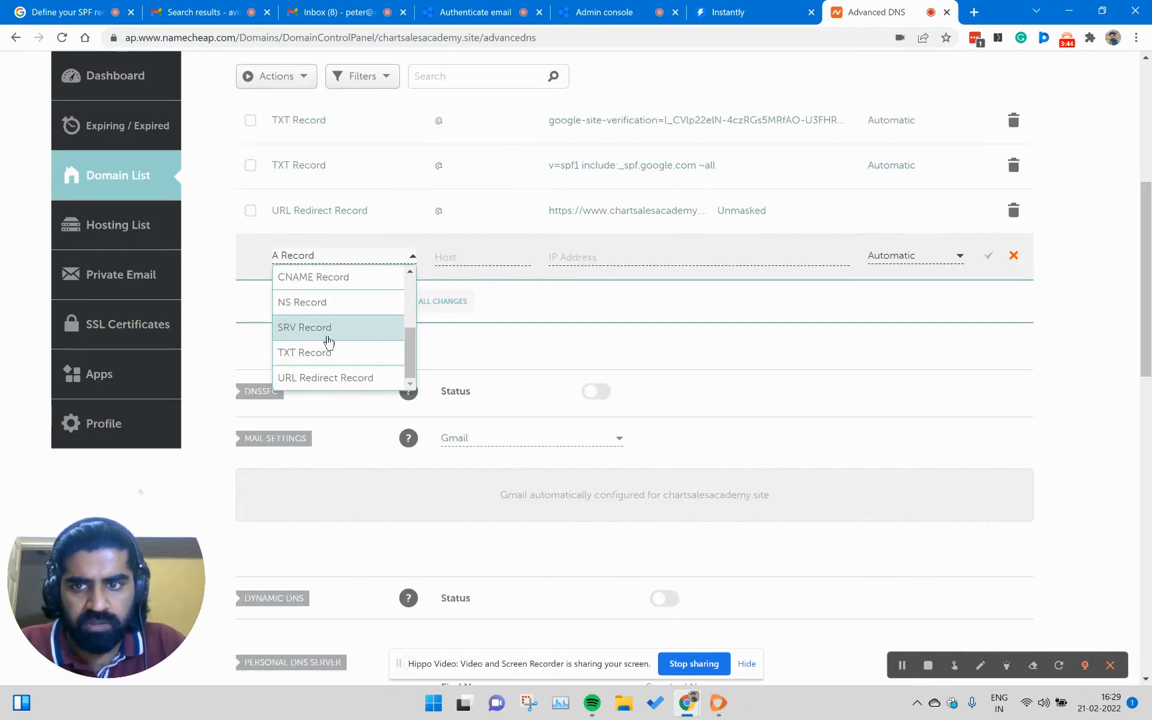
{"action": "left_click", "coordinate": [329, 353]}
{"action": "left_click", "coordinate": [637, 258]}
{"action": "key", "text": "ctrl+v"}
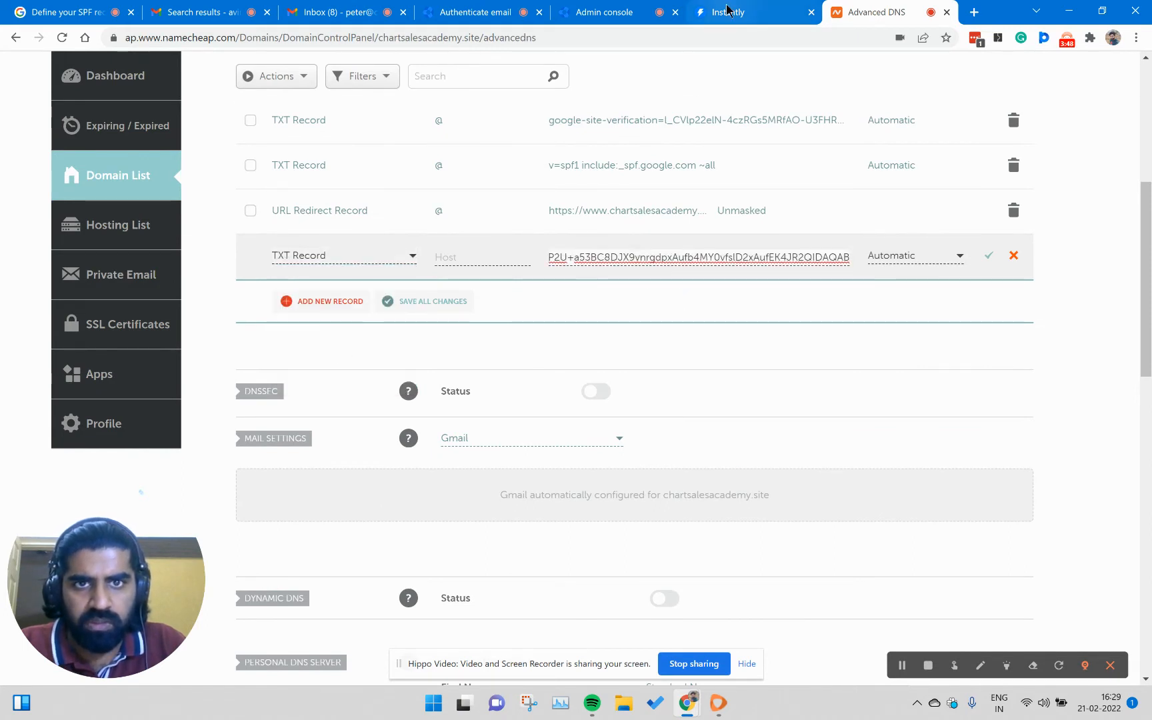
- Copy the DNS host name google._domainkey from Google Admin and paste it as the new TXT record's host in Namecheap
{"action": "left_click", "coordinate": [620, 12]}
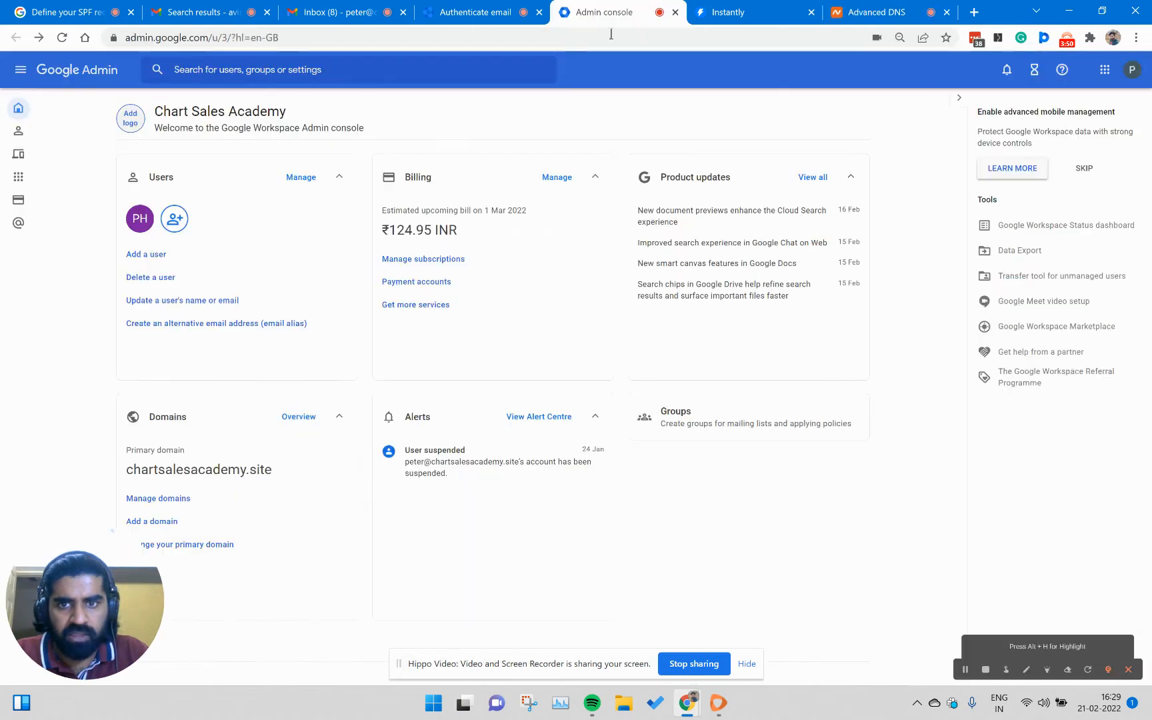
{"action": "left_click", "coordinate": [529, 16]}
{"action": "left_click_drag", "start_coordinate": [558, 325], "coordinate": [654, 326]}
{"action": "key", "text": "ctrl+c"}
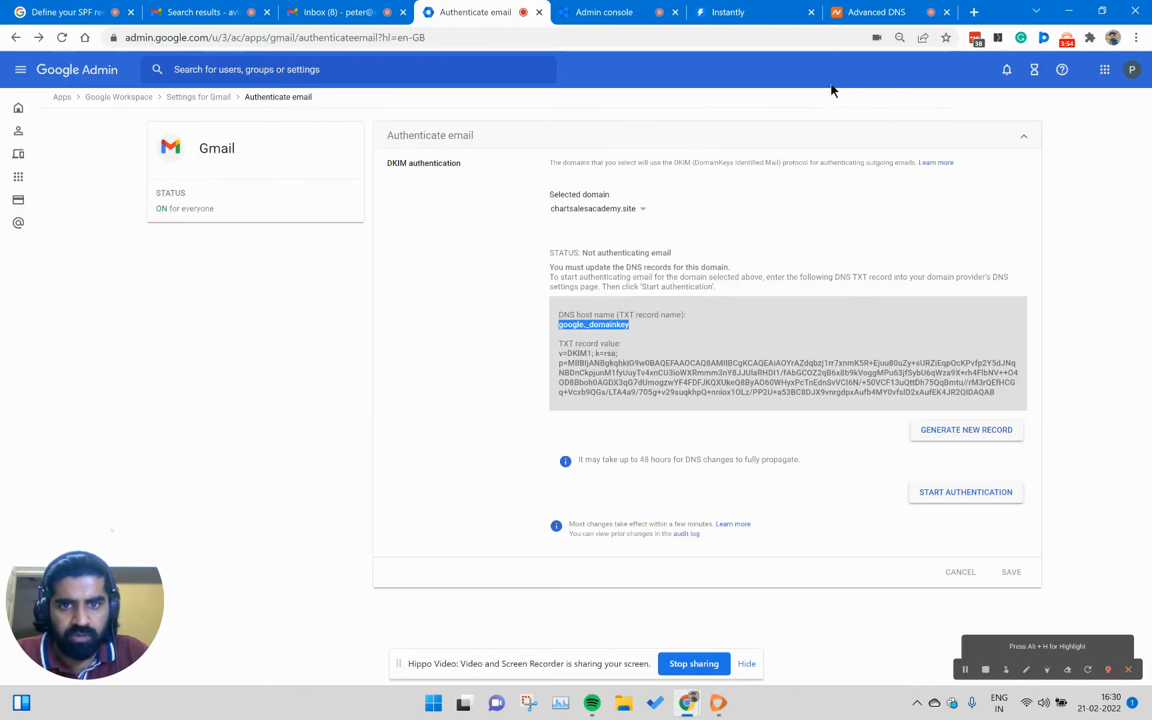
{"action": "left_click", "coordinate": [873, 12]}
{"action": "left_click", "coordinate": [460, 257]}
{"action": "key", "text": "ctrl+v"}
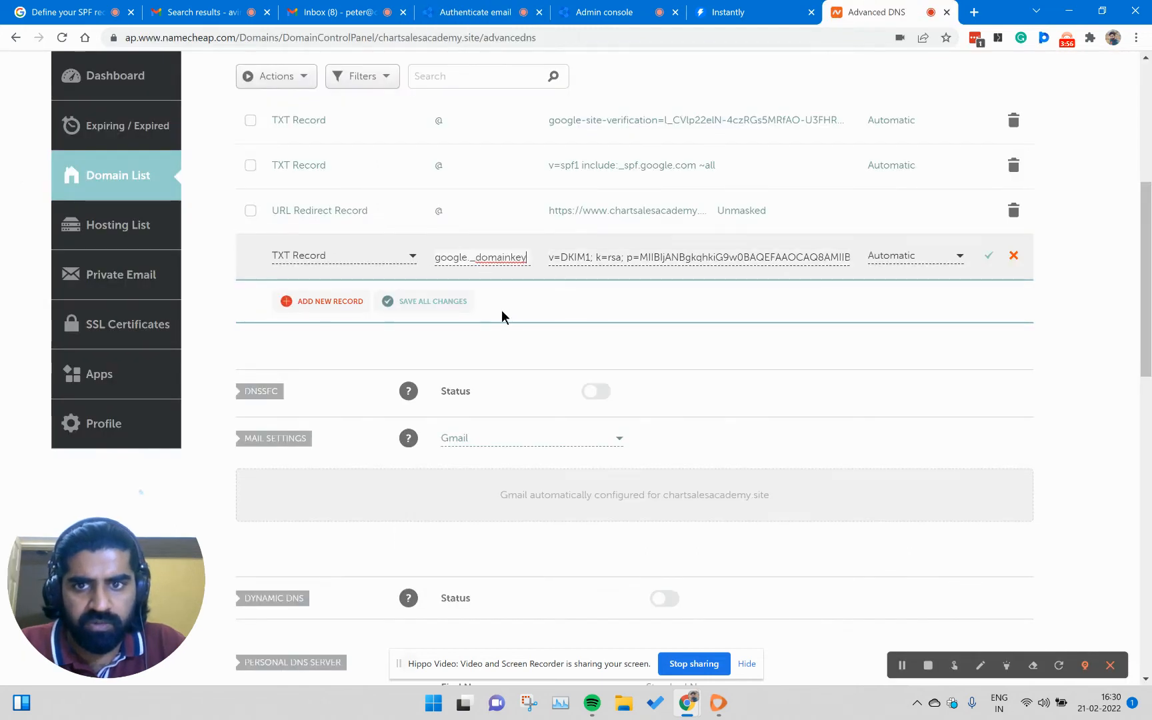
- Save the google._domainkey TXT record in Namecheap and start DKIM authentication for the domain in Google Admin
{"action": "left_click", "coordinate": [989, 256]}
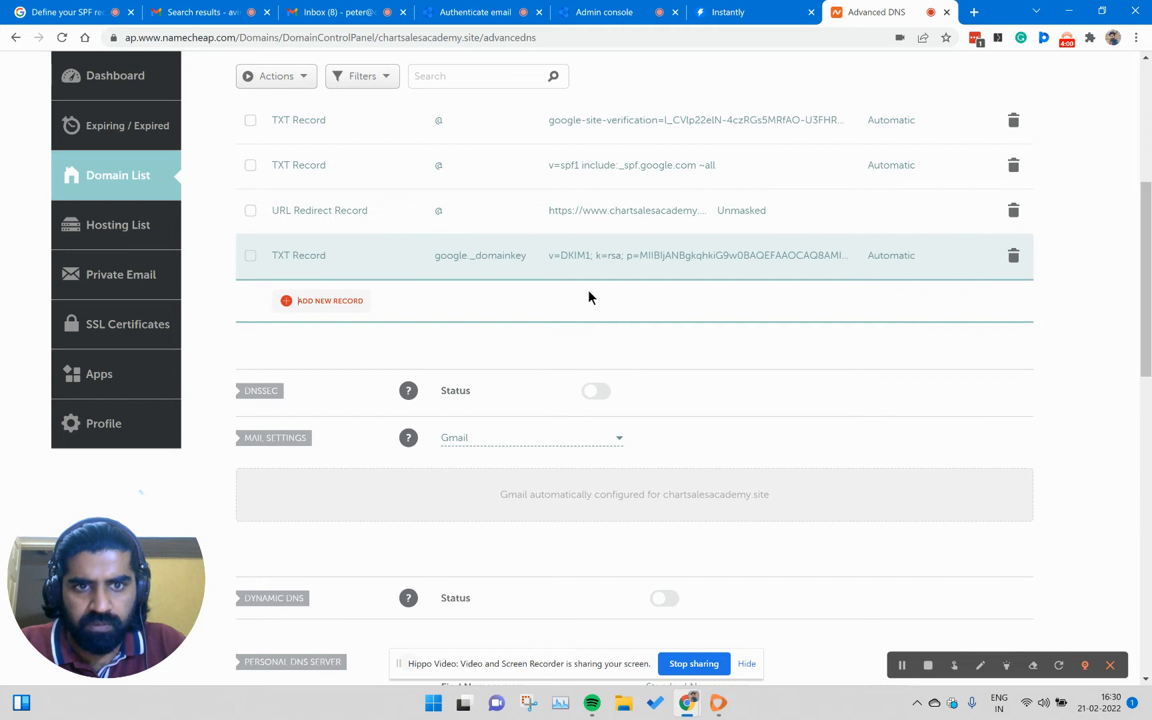
{"action": "left_click", "coordinate": [625, 15]}
{"action": "left_click", "coordinate": [475, 12]}
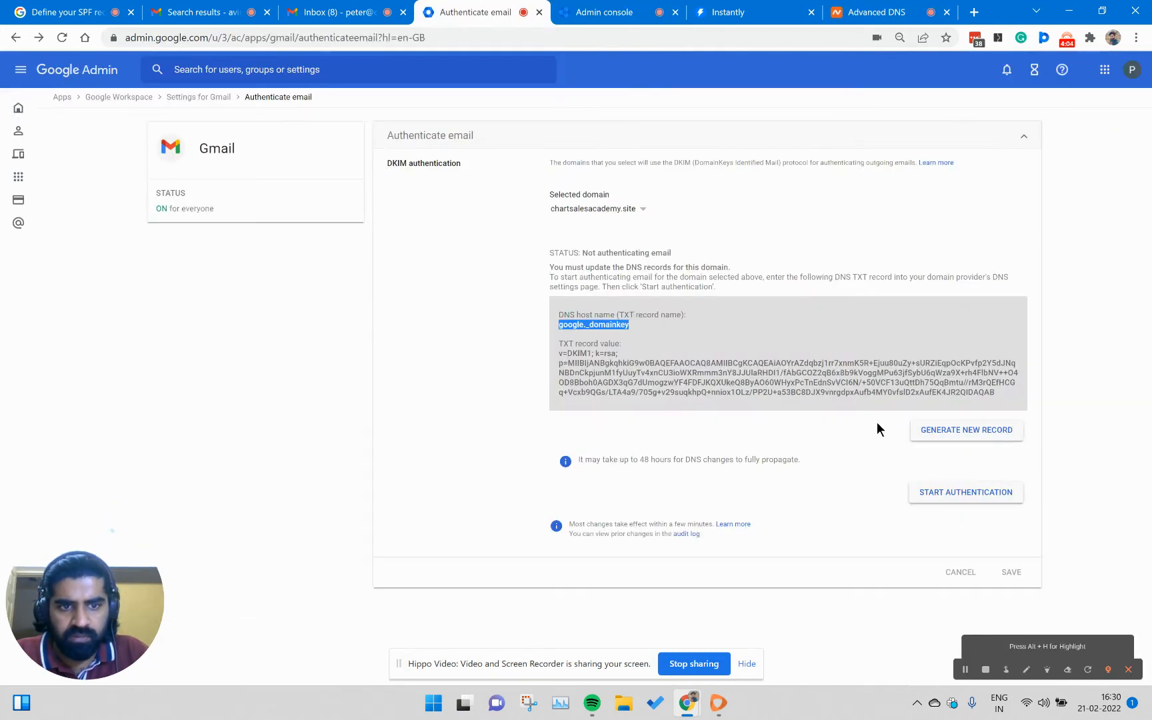
{"action": "left_click", "coordinate": [943, 493]}
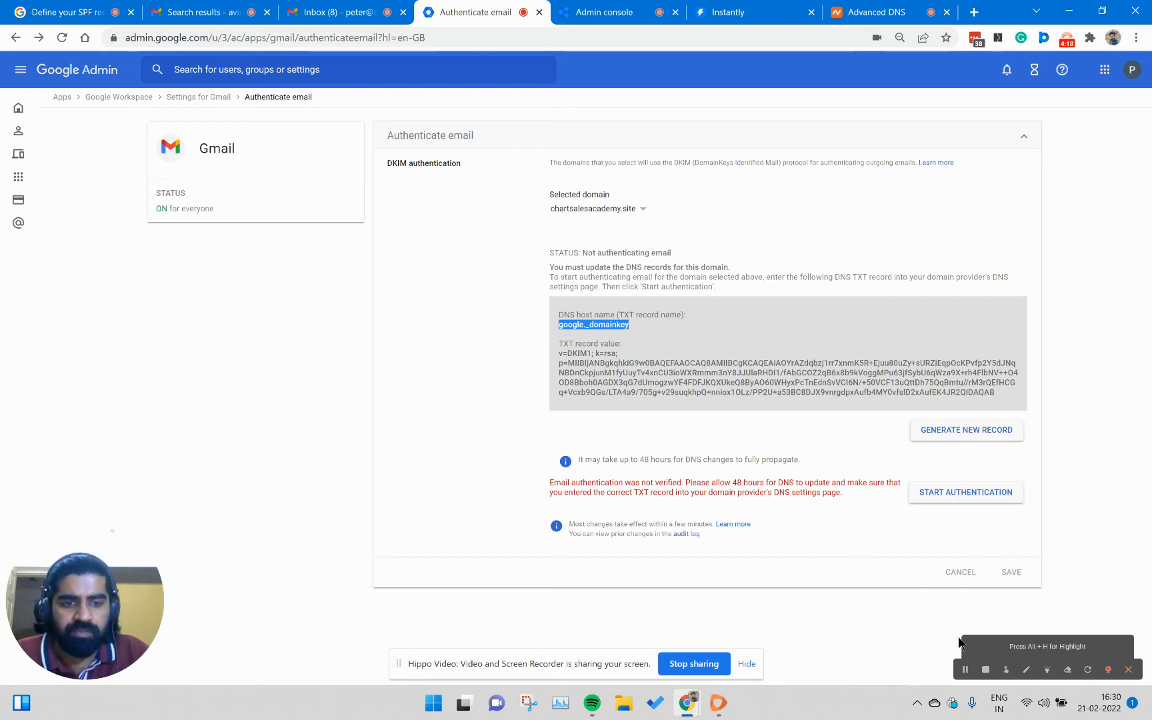
{"action": "left_click", "coordinate": [966, 672]}
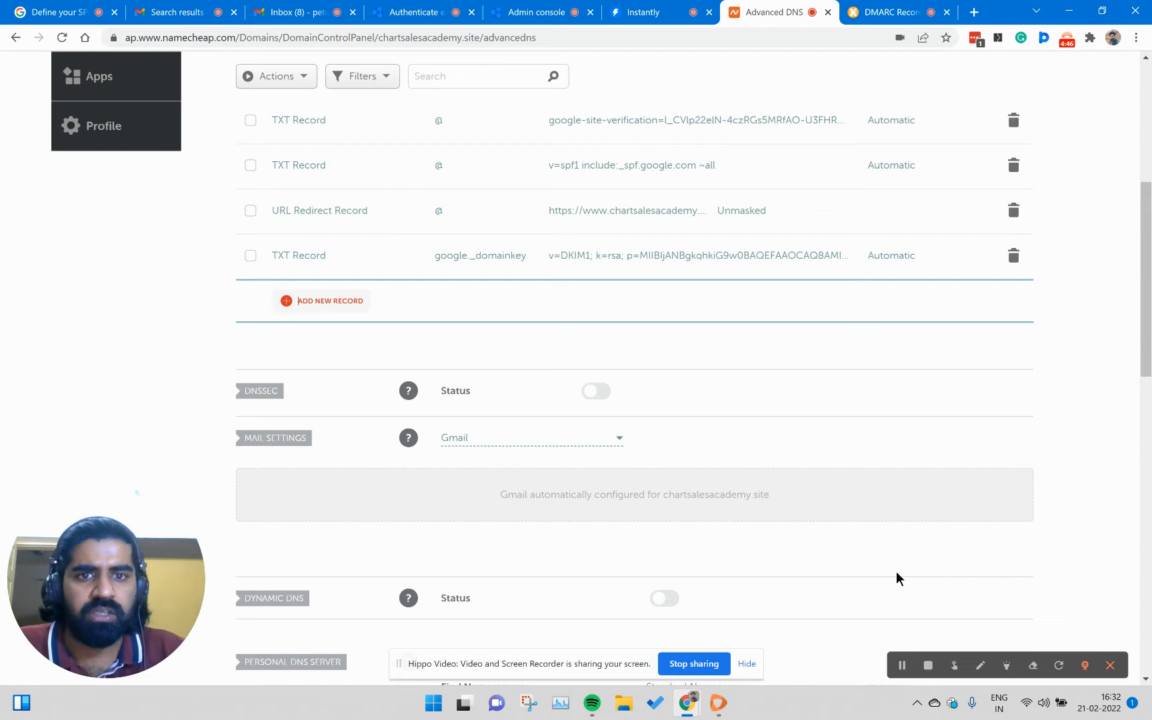
- Switch to MxToolbox's DMARC Record Generator, check the domain chartsalesacademy.site, and review the suggested record
{"action": "left_click", "coordinate": [890, 15]}
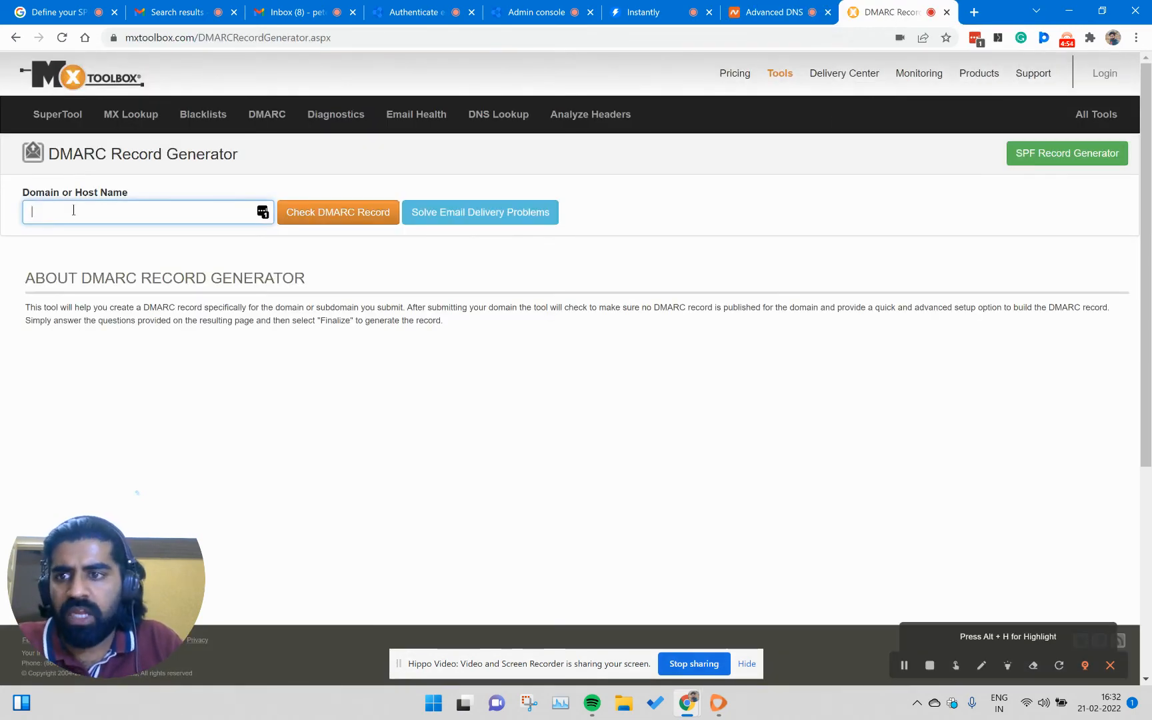
{"action": "type", "text": "chartsalesacademy.site"}
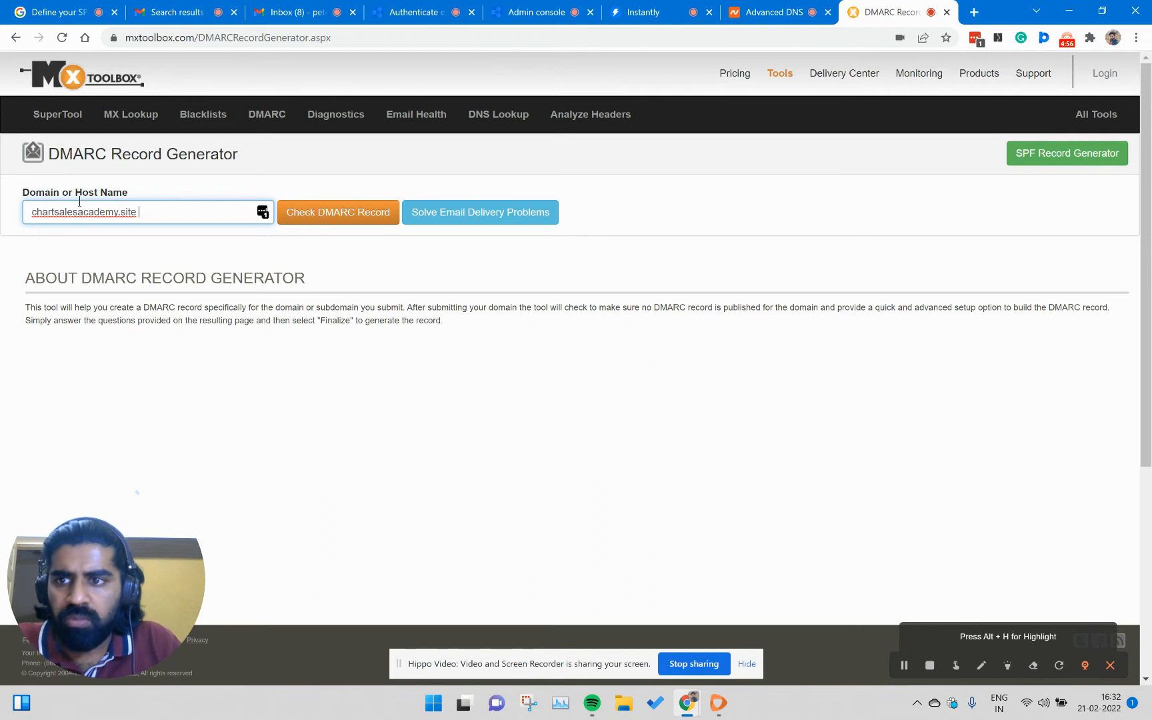
{"action": "left_click", "coordinate": [379, 214]}
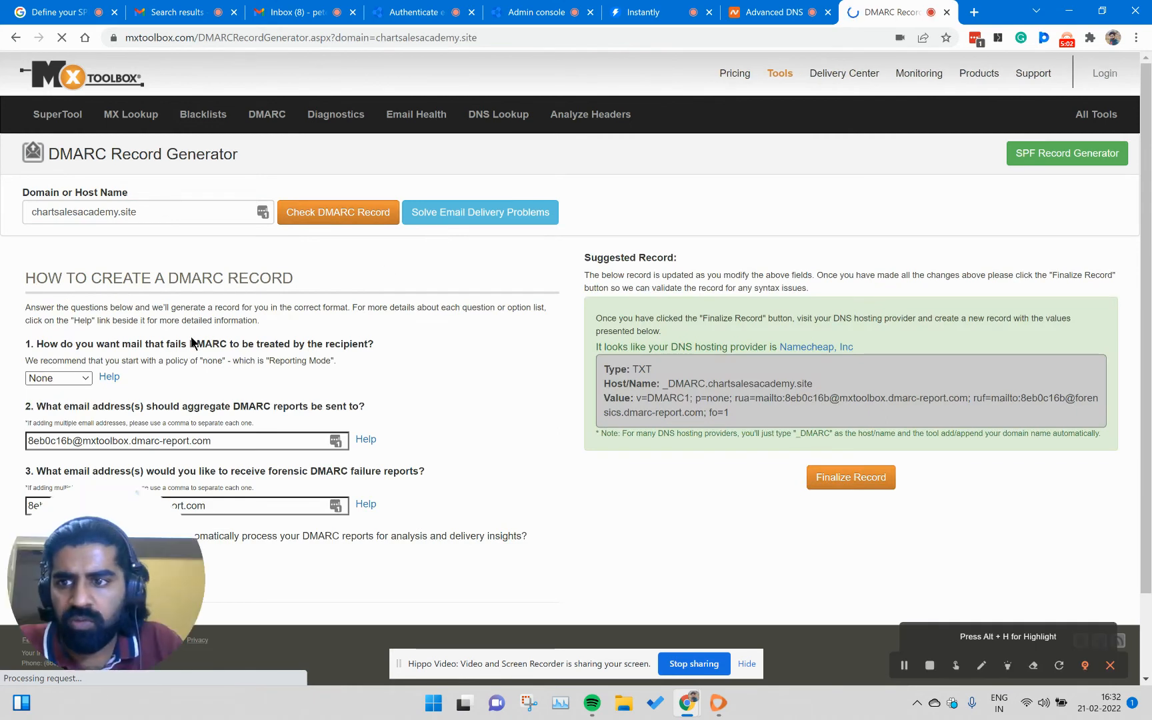
{"action": "scroll", "coordinate": [427, 314], "scroll_direction": "down", "scroll_amount": 1}
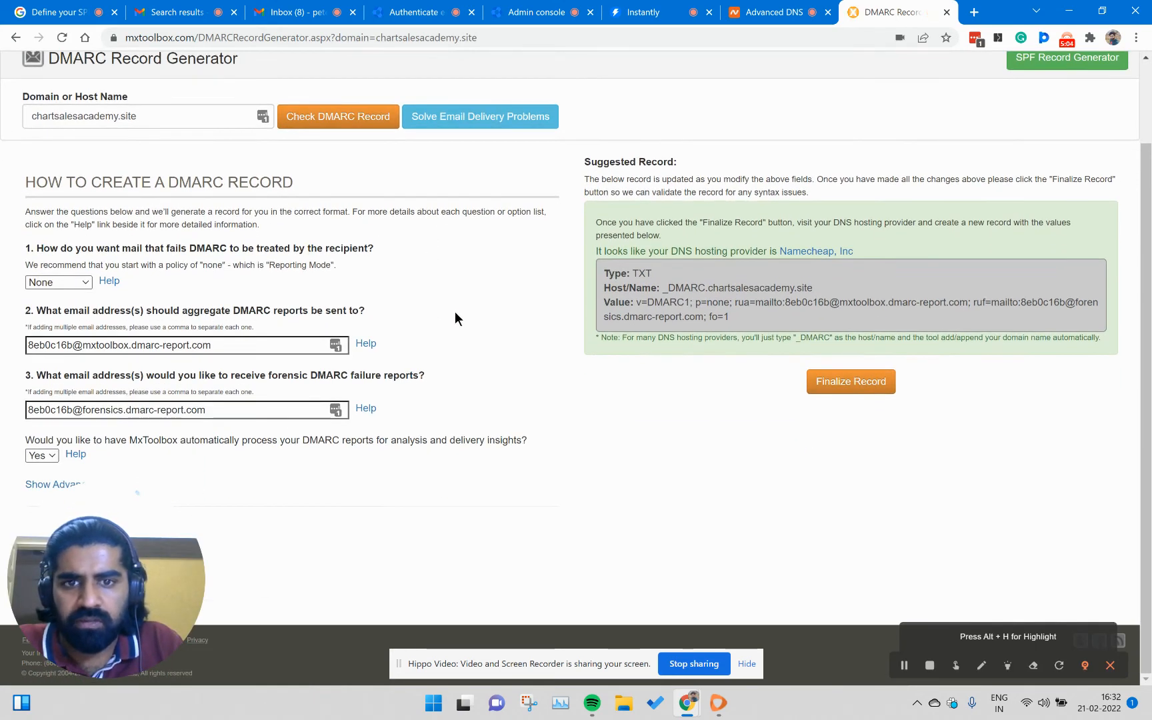
{"action": "left_click_drag", "start_coordinate": [584, 162], "coordinate": [703, 172]}
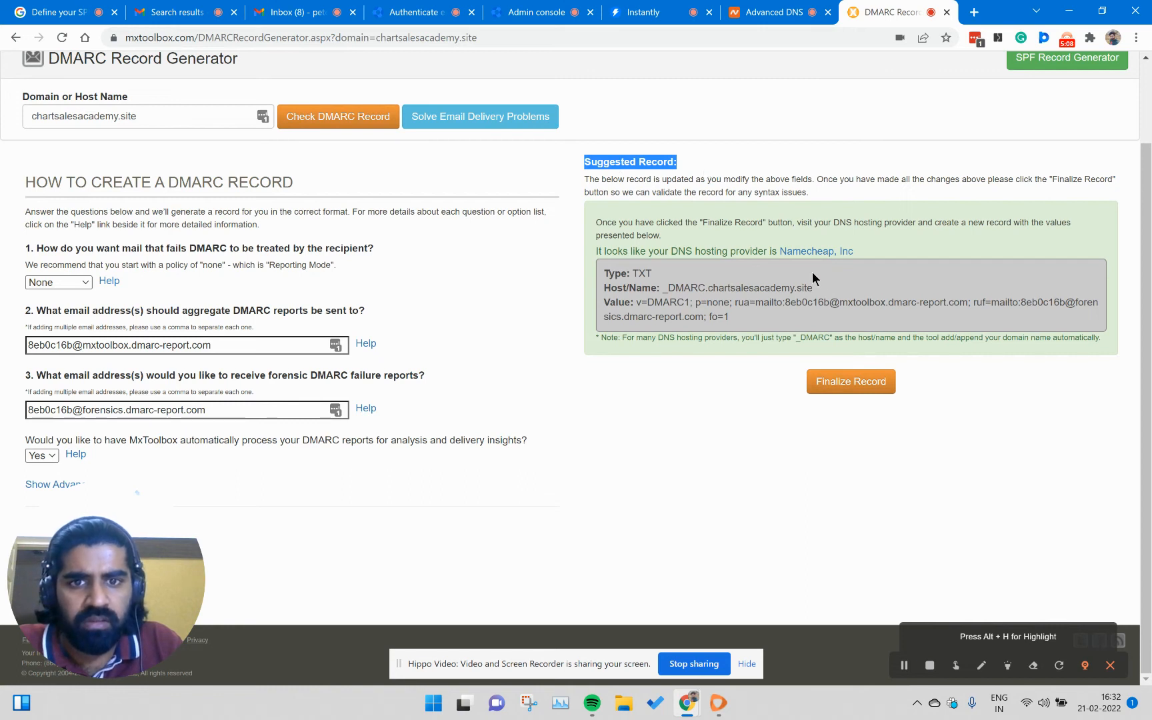
{"action": "left_click", "coordinate": [693, 270]}
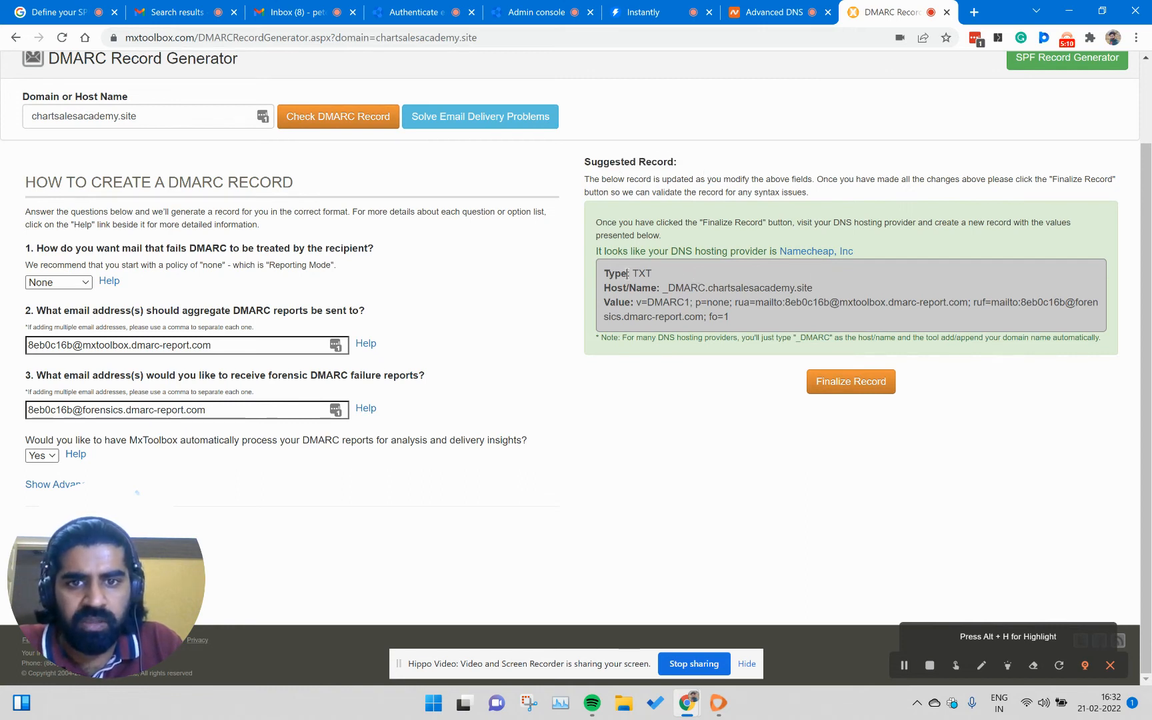
- Copy the suggested host name _DMARC.chartsalesacademy.site and paste it as the host of a new TXT record in Namecheap
{"action": "left_click_drag", "start_coordinate": [662, 287], "coordinate": [841, 294]}
{"action": "left_click", "coordinate": [773, 12]}
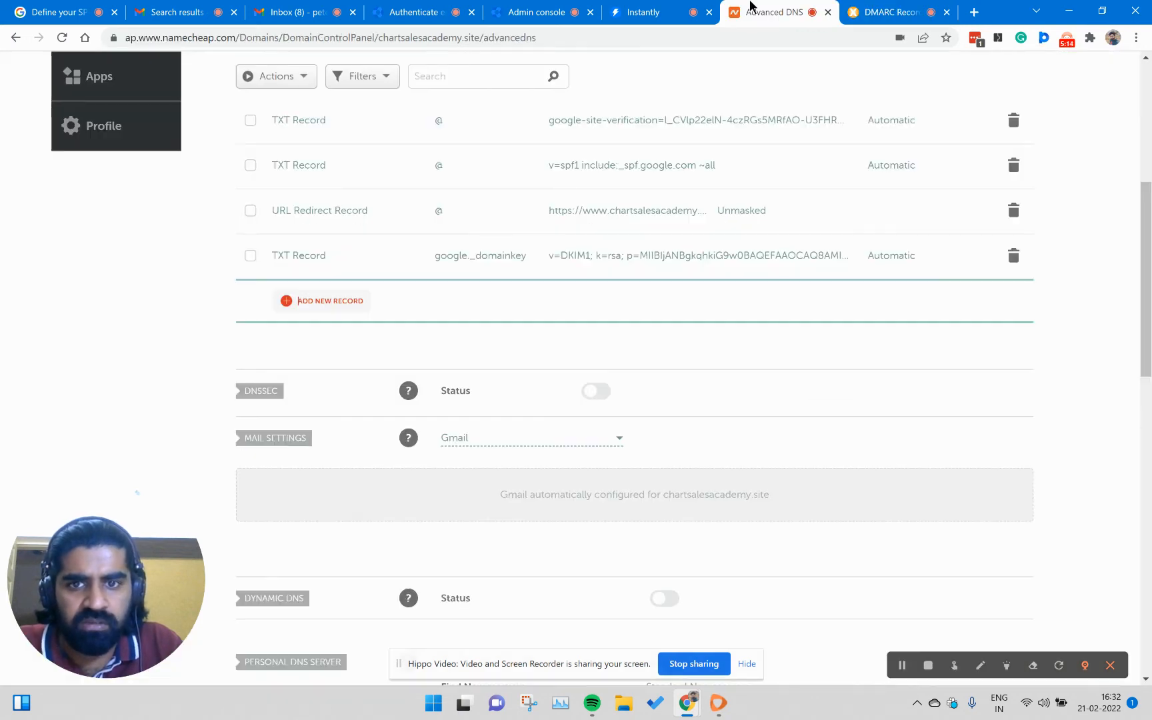
{"action": "left_click", "coordinate": [342, 299]}
{"action": "scroll", "coordinate": [340, 343], "scroll_direction": "down", "scroll_amount": 3}
{"action": "left_click", "coordinate": [341, 376]}
{"action": "left_click", "coordinate": [602, 285]}
{"action": "left_click", "coordinate": [517, 275]}
{"action": "key", "text": "ctrl+v"}
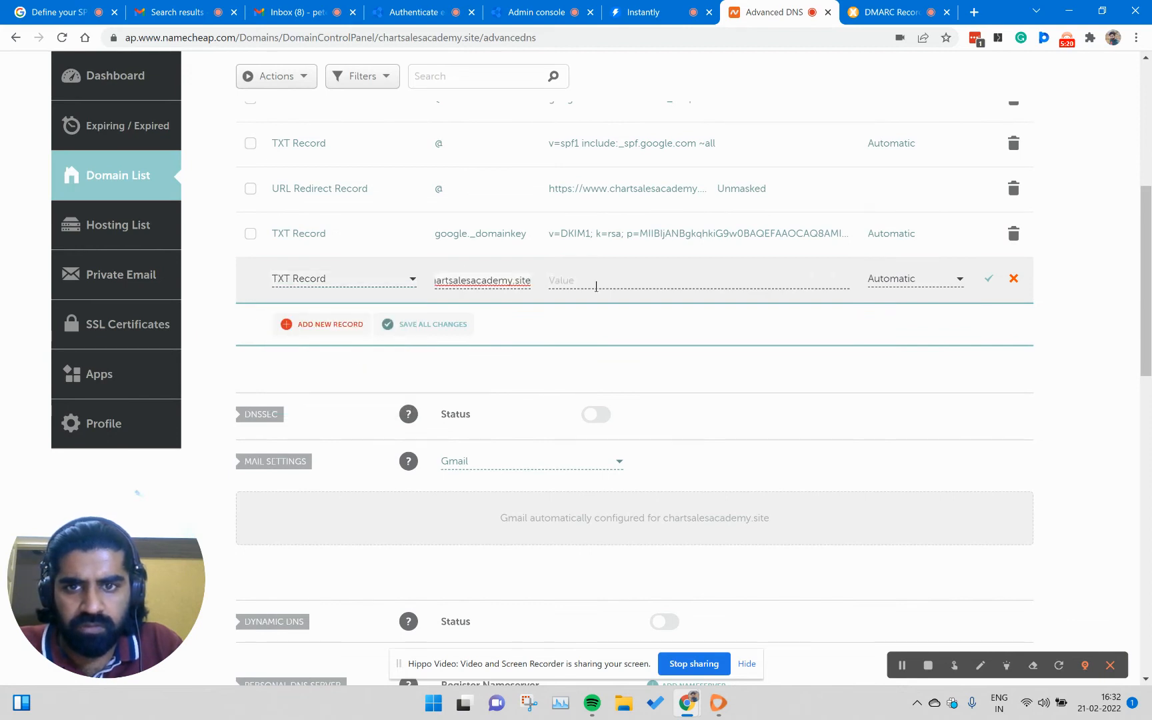
{"action": "key", "text": "Home"}
- Copy the suggested DMARC value from MxToolbox, paste it as the new TXT record's value in Namecheap, and save the record
{"action": "left_click", "coordinate": [879, 23]}
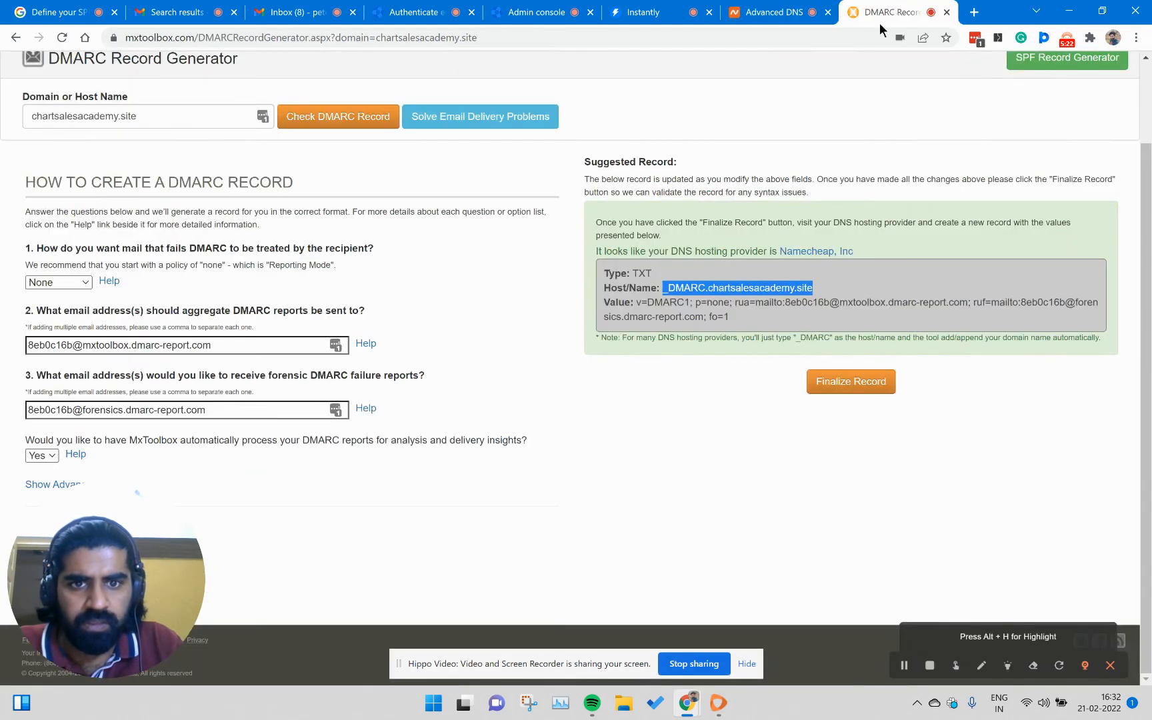
{"action": "left_click_drag", "start_coordinate": [636, 301], "coordinate": [753, 316]}
{"action": "key", "text": "ctrl+c"}
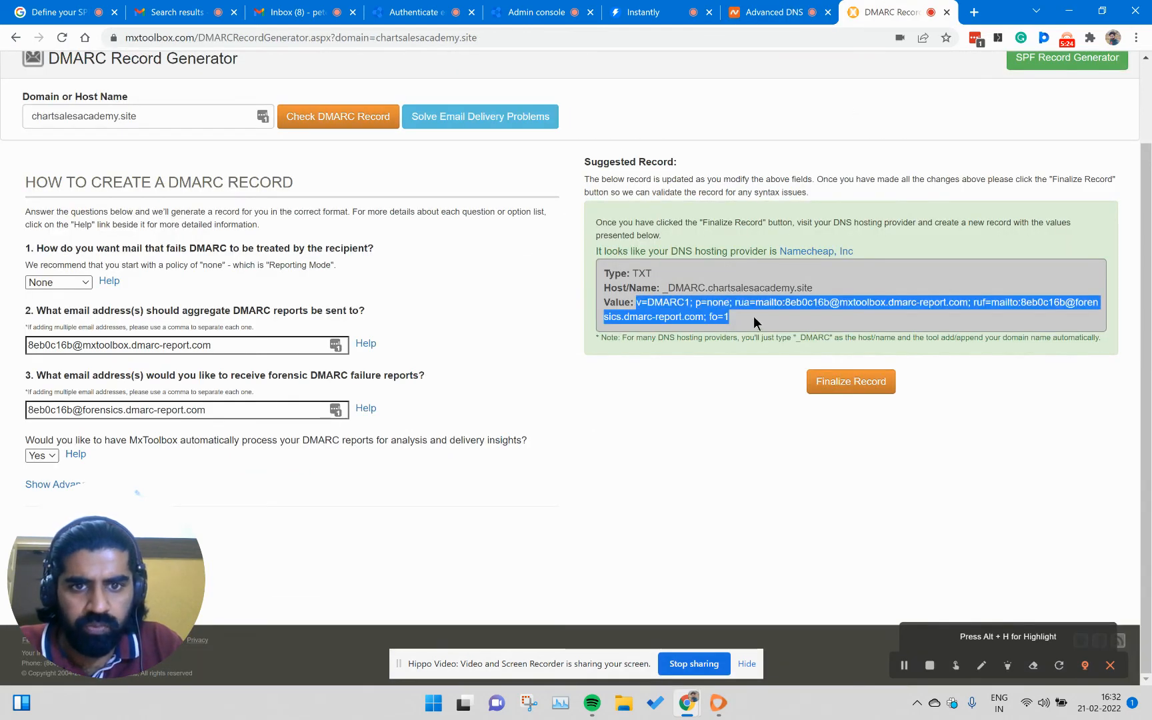
{"action": "left_click", "coordinate": [735, 9]}
{"action": "left_click", "coordinate": [621, 280]}
{"action": "key", "text": "ctrl+v"}
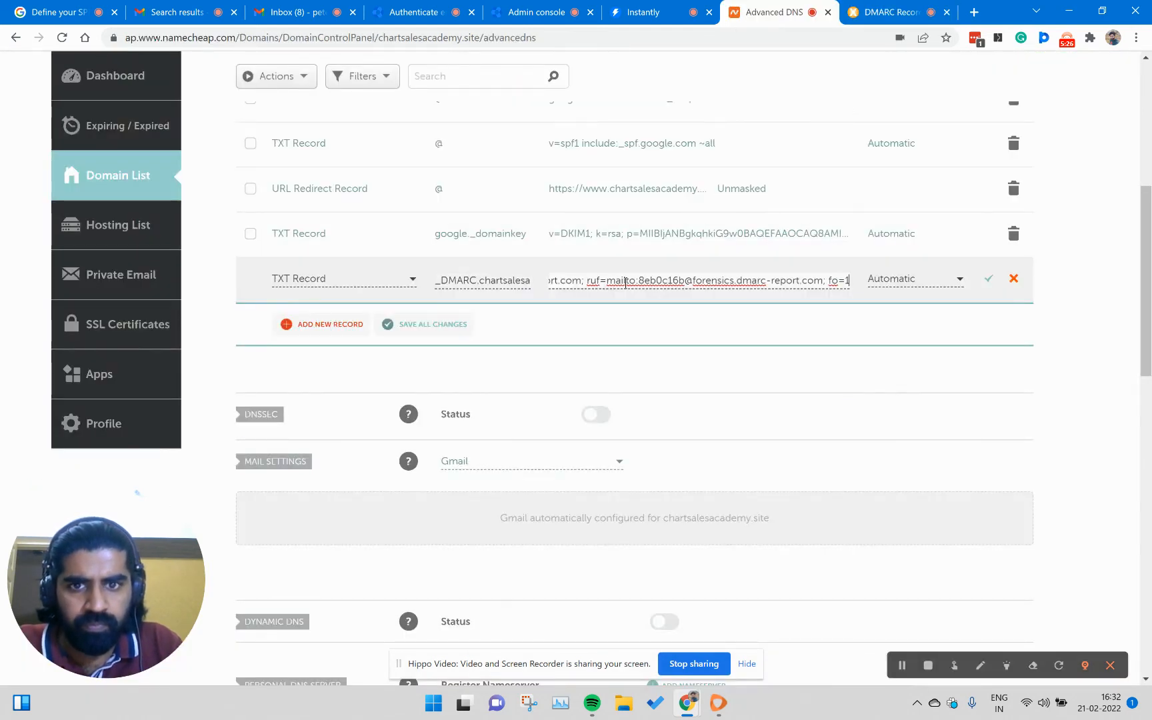
{"action": "left_click", "coordinate": [991, 283]}
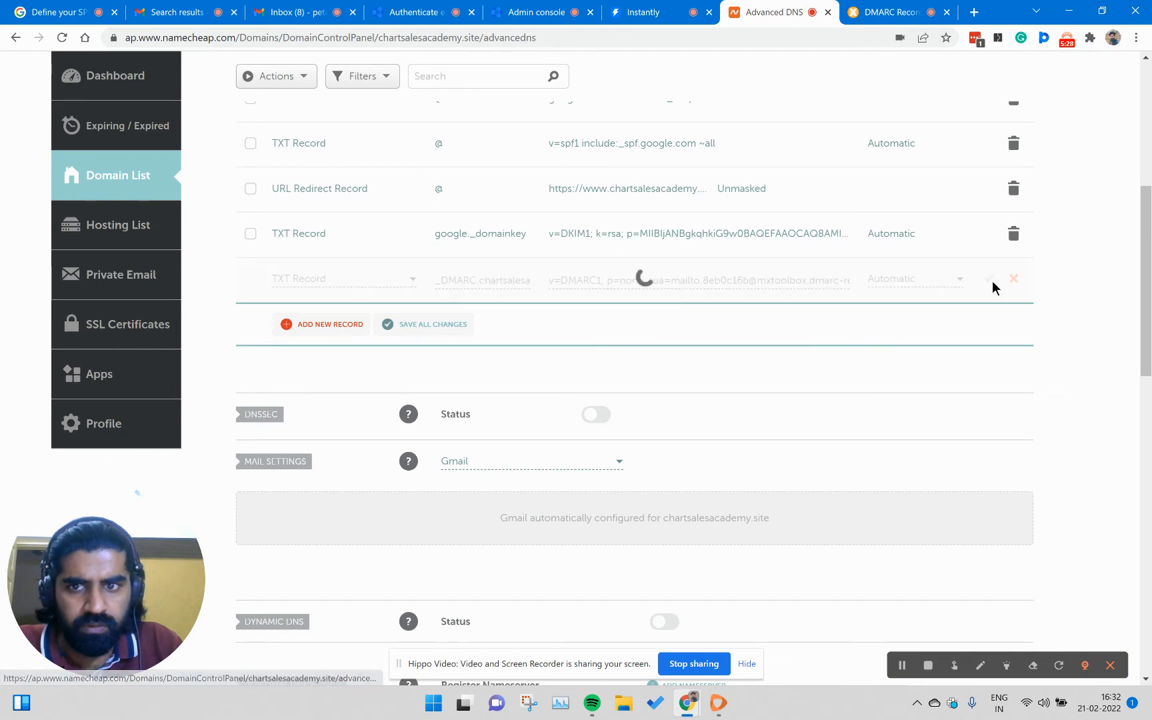
- Finalize the record in MxToolbox, dismiss the registration form, and replace the aggregate report address with the recipient's own email
{"action": "left_click", "coordinate": [873, 10]}
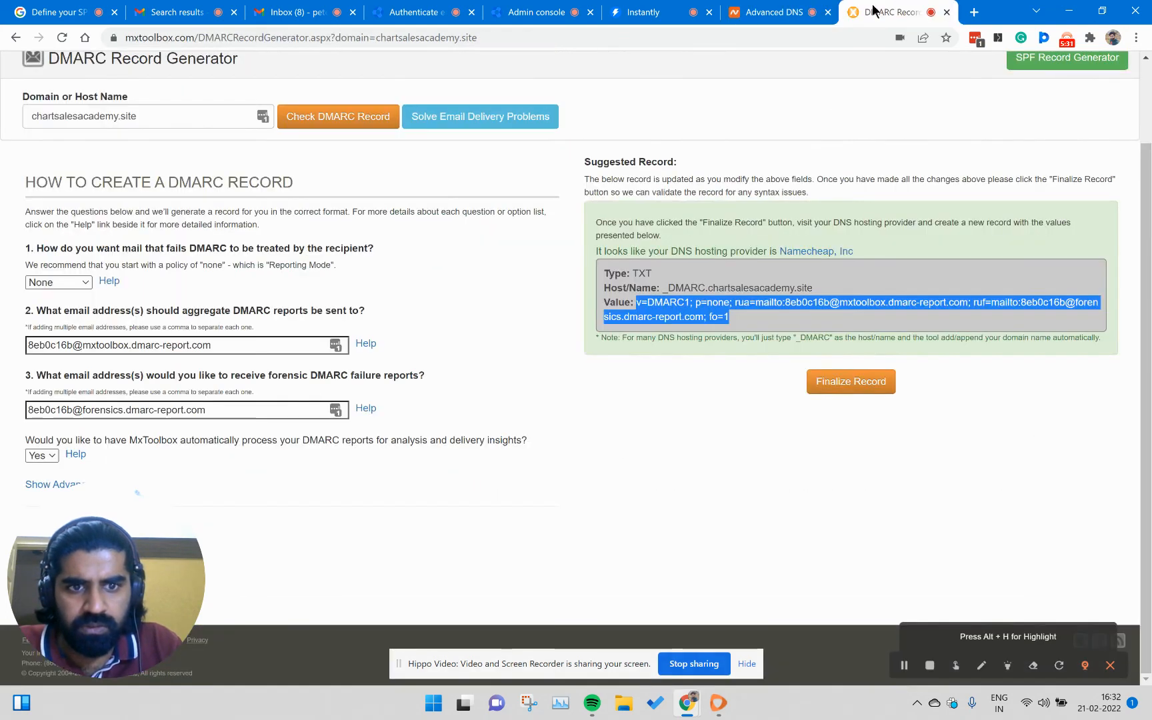
{"action": "left_click", "coordinate": [836, 392]}
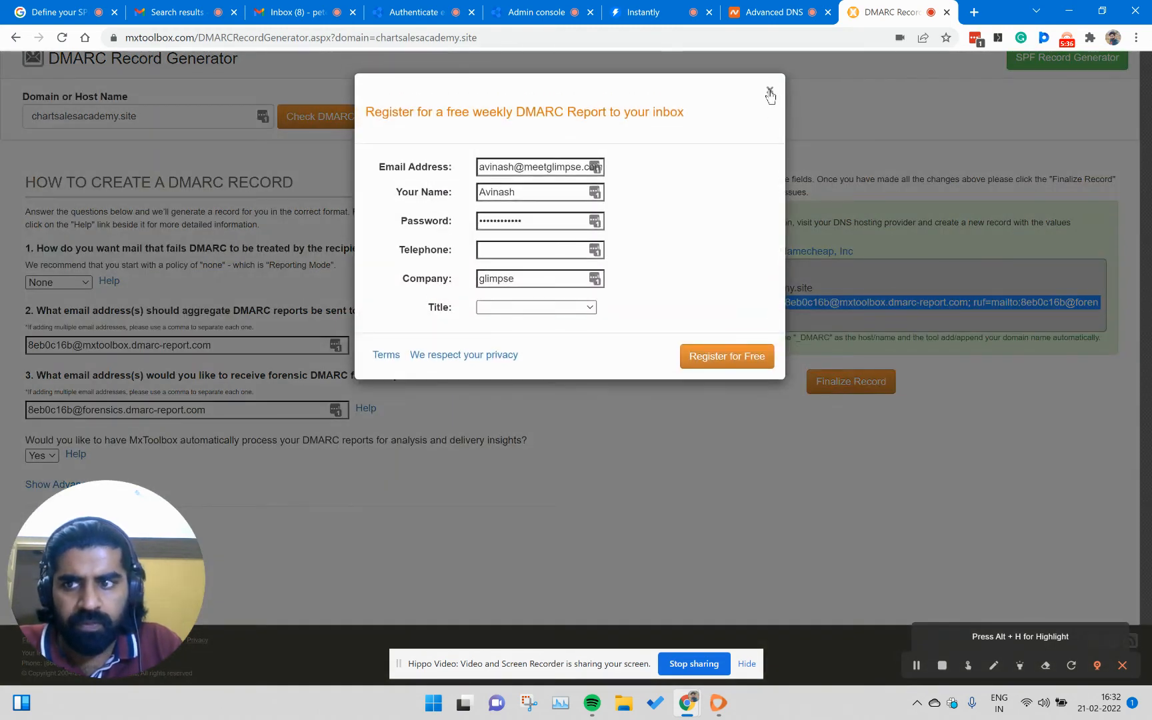
{"action": "left_click", "coordinate": [771, 91]}
{"action": "left_click", "coordinate": [240, 344]}
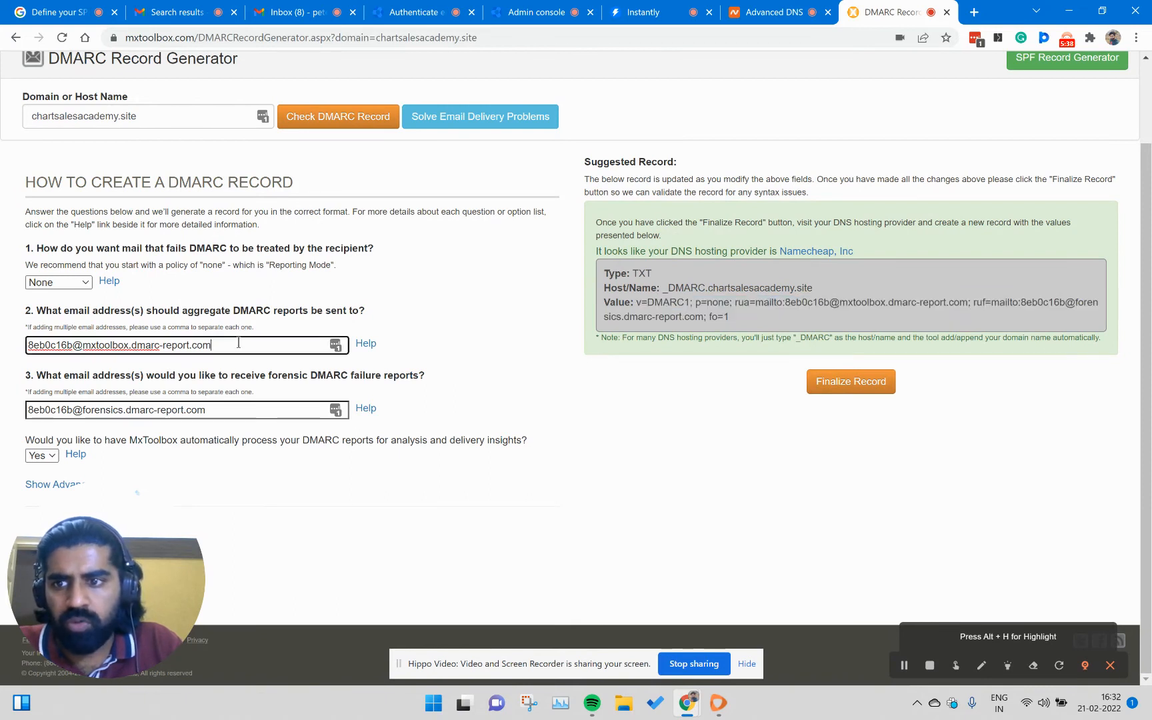
{"action": "key", "text": "ctrl+a"}
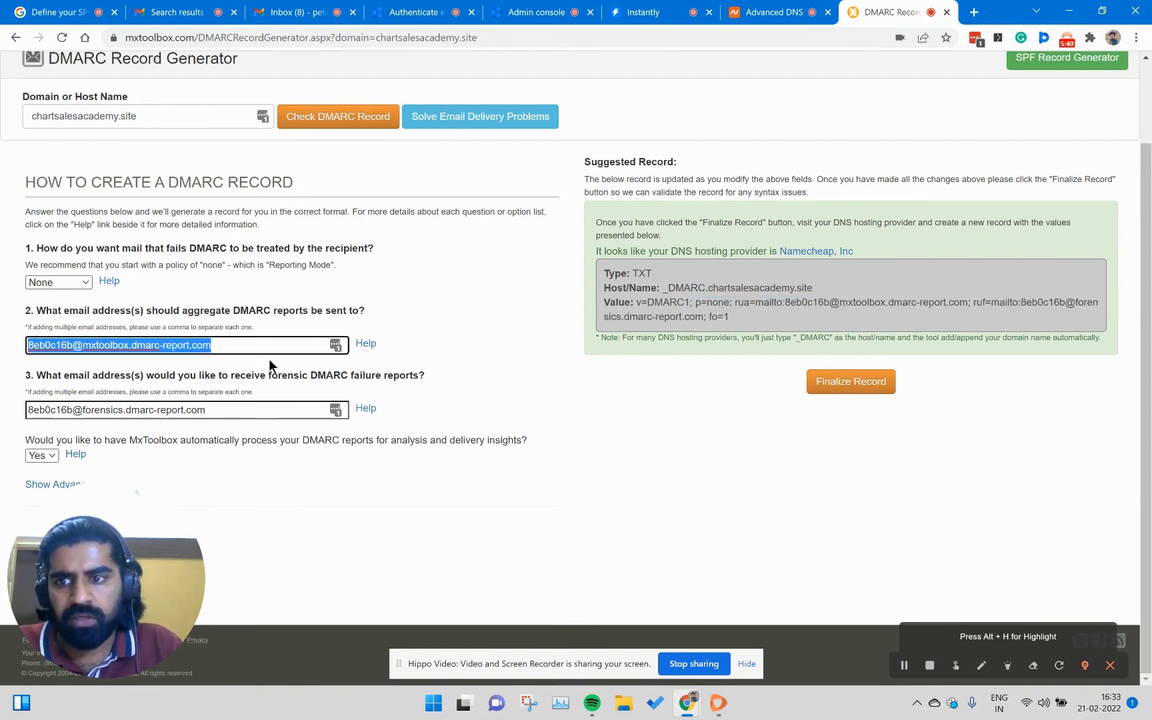
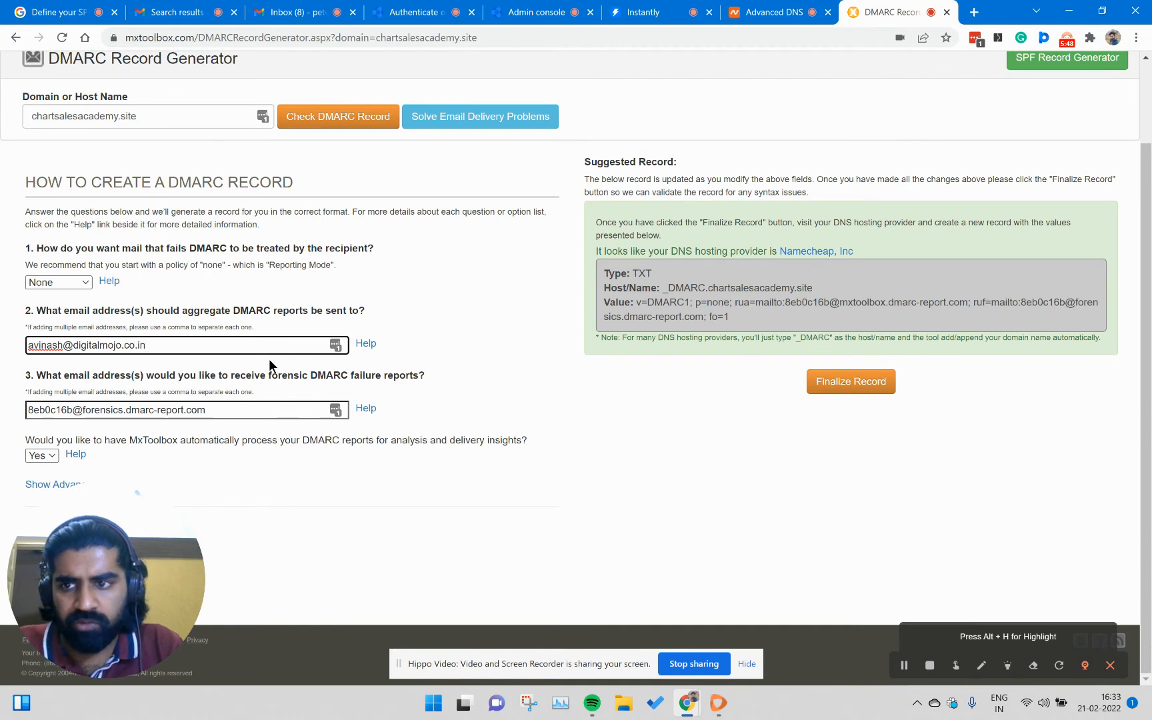
- Copy the aggregate report email address and use it for the forensic DMARC failure reports too
{"action": "key", "text": "ctrl+a"}
{"action": "key", "text": "ctrl+c"}
{"action": "left_click", "coordinate": [266, 411]}
{"action": "key", "text": "ctrl+a"}
{"action": "key", "text": "ctrl+v"}
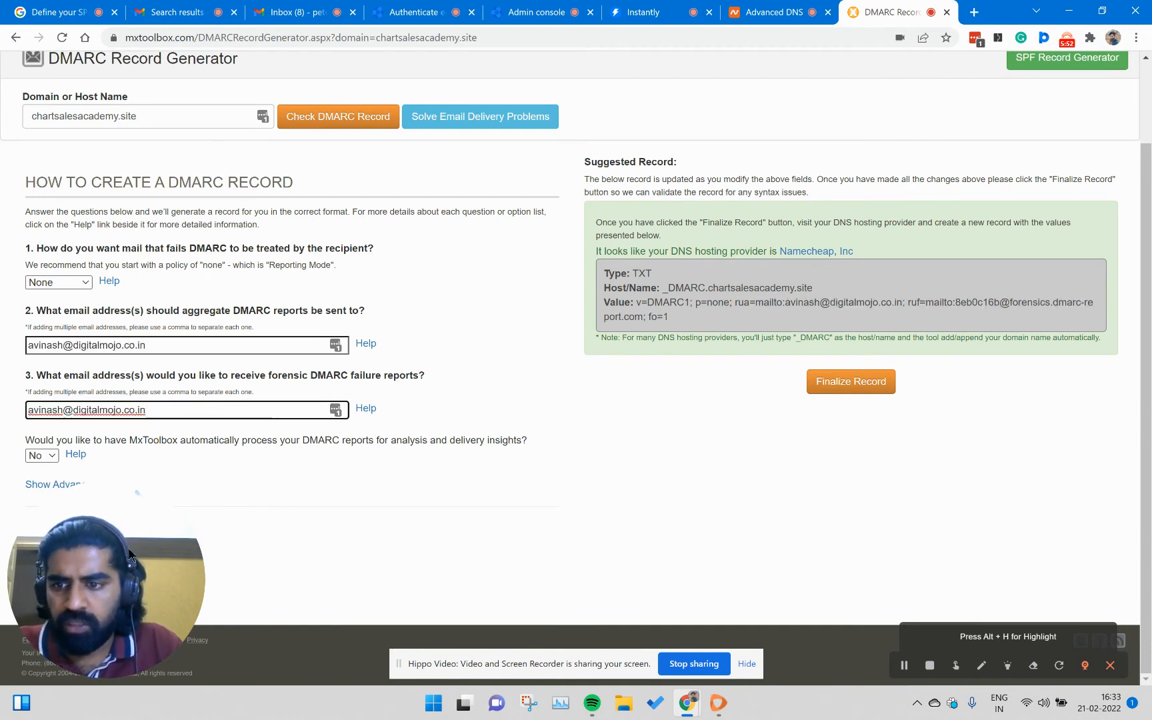
{"action": "left_click", "coordinate": [148, 535]}
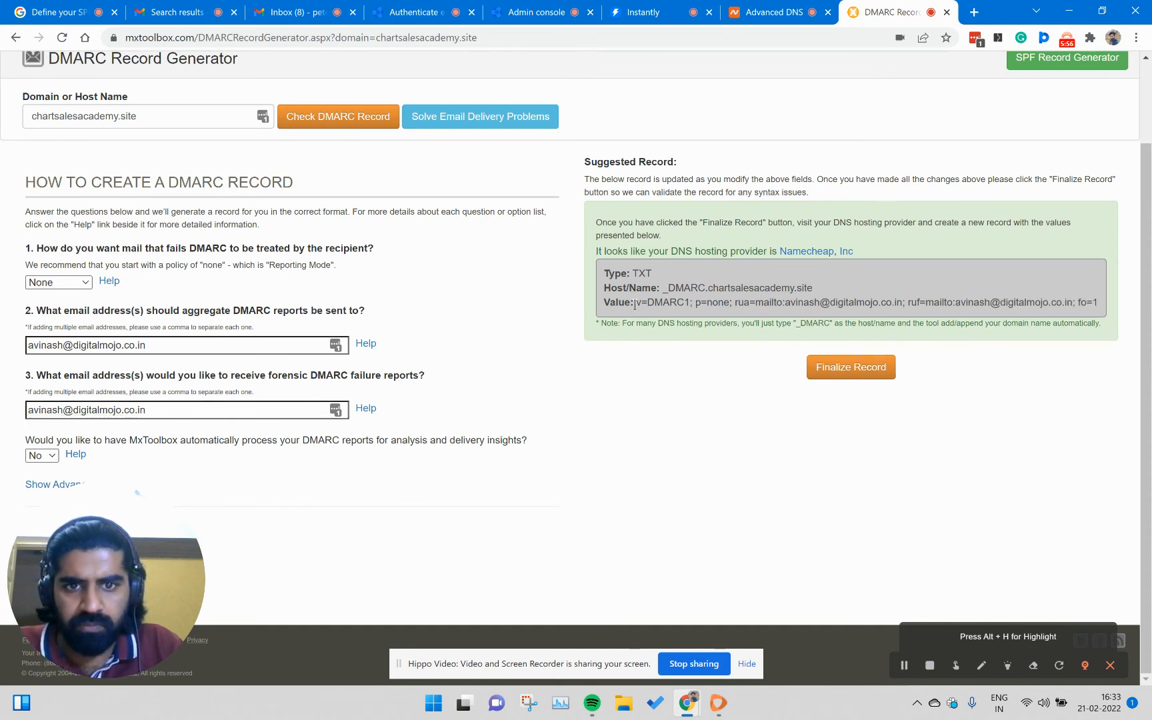
- Copy the updated DMARC value from MxToolbox, replace the _dmarc TXT record's value in Namecheap with it, and save the record
{"action": "left_click_drag", "start_coordinate": [633, 304], "coordinate": [1101, 306]}
{"action": "left_click", "coordinate": [737, 13]}
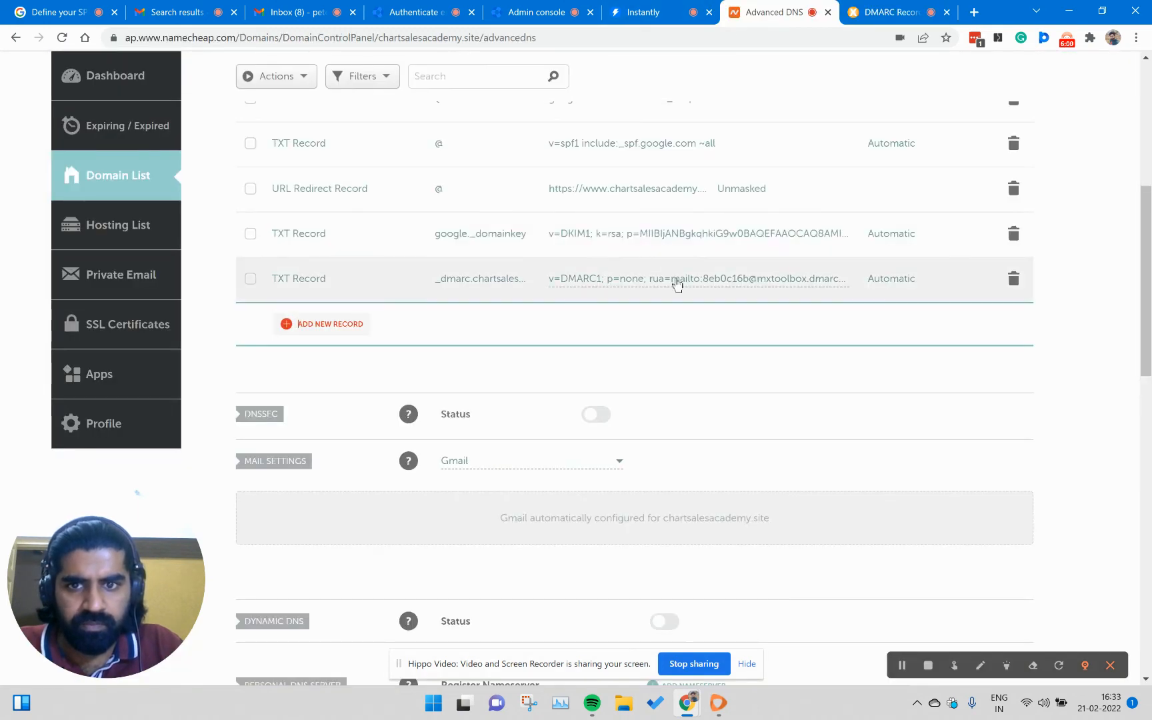
{"action": "left_click", "coordinate": [677, 284]}
{"action": "key", "text": "ctrl+a"}
{"action": "key", "text": "ctrl+v"}
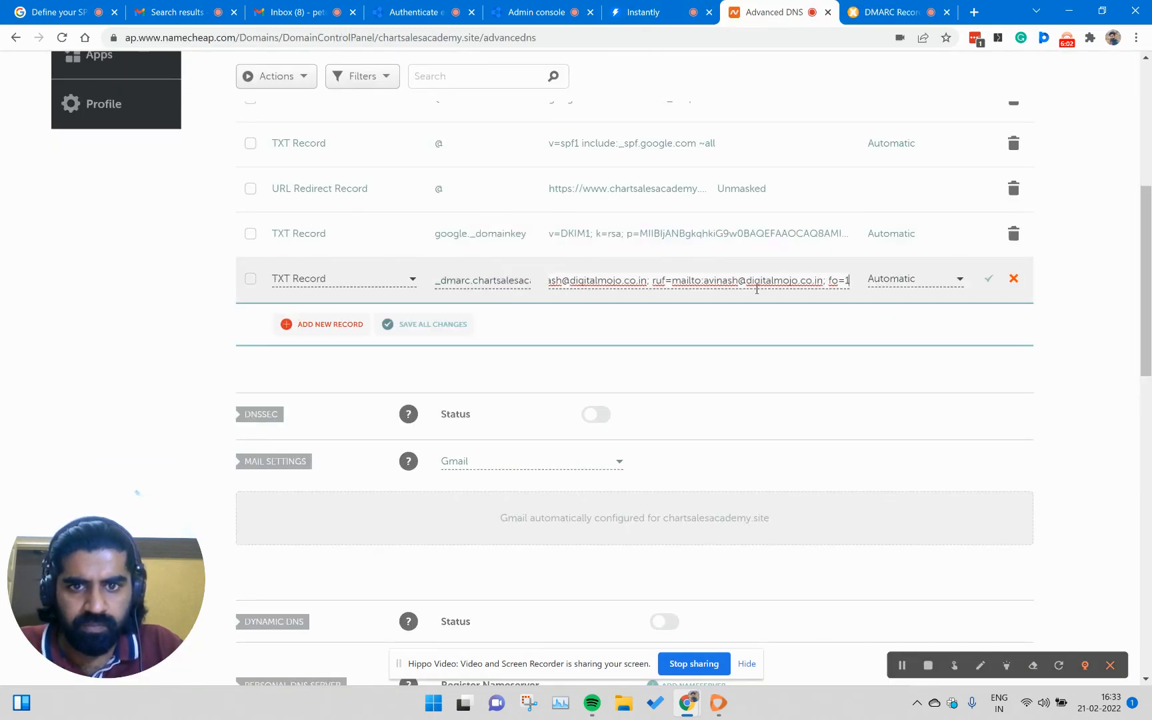
{"action": "left_click", "coordinate": [986, 280]}
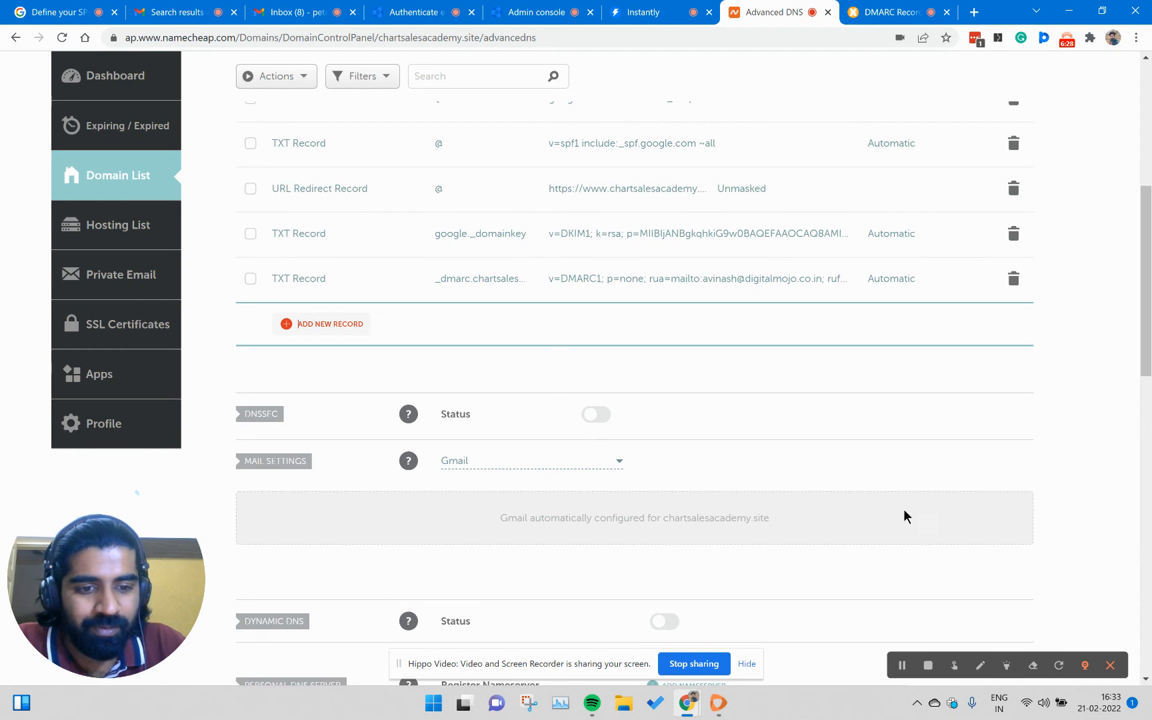
{"action": "left_click", "coordinate": [901, 665]}
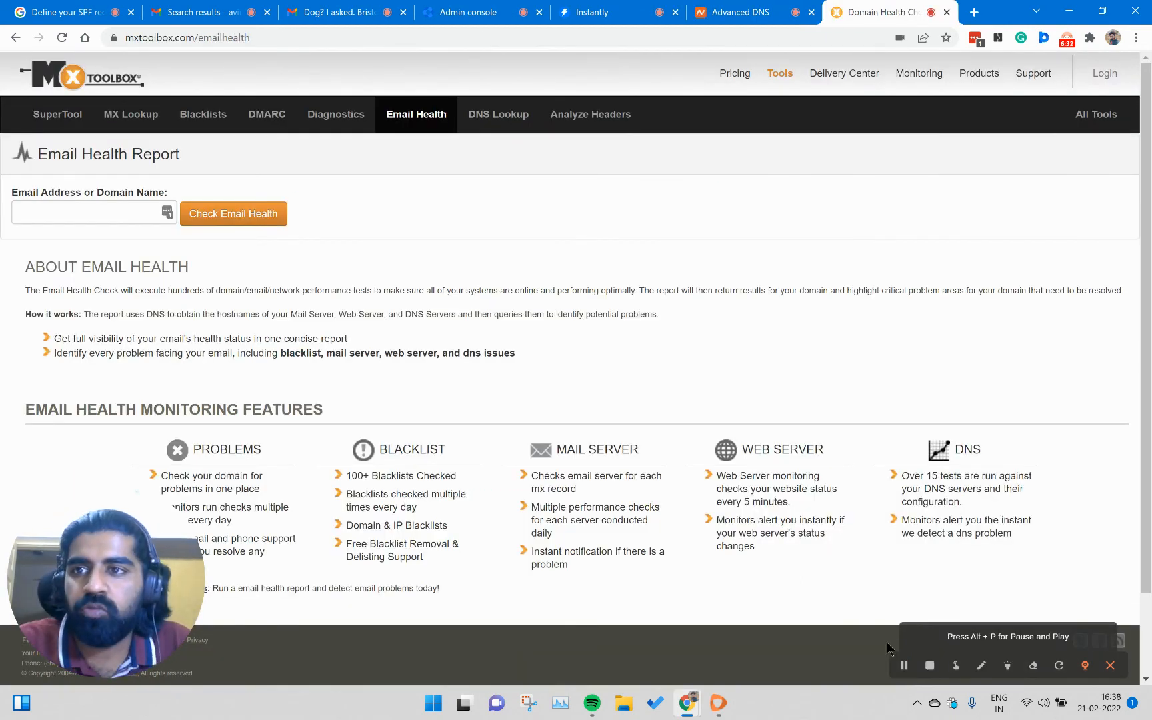
- Run an MxToolbox email health check for chartsalesacademy.site and review the DMARC entry in the problems list
{"action": "left_click", "coordinate": [66, 219]}
{"action": "type", "text": "chartsales"}
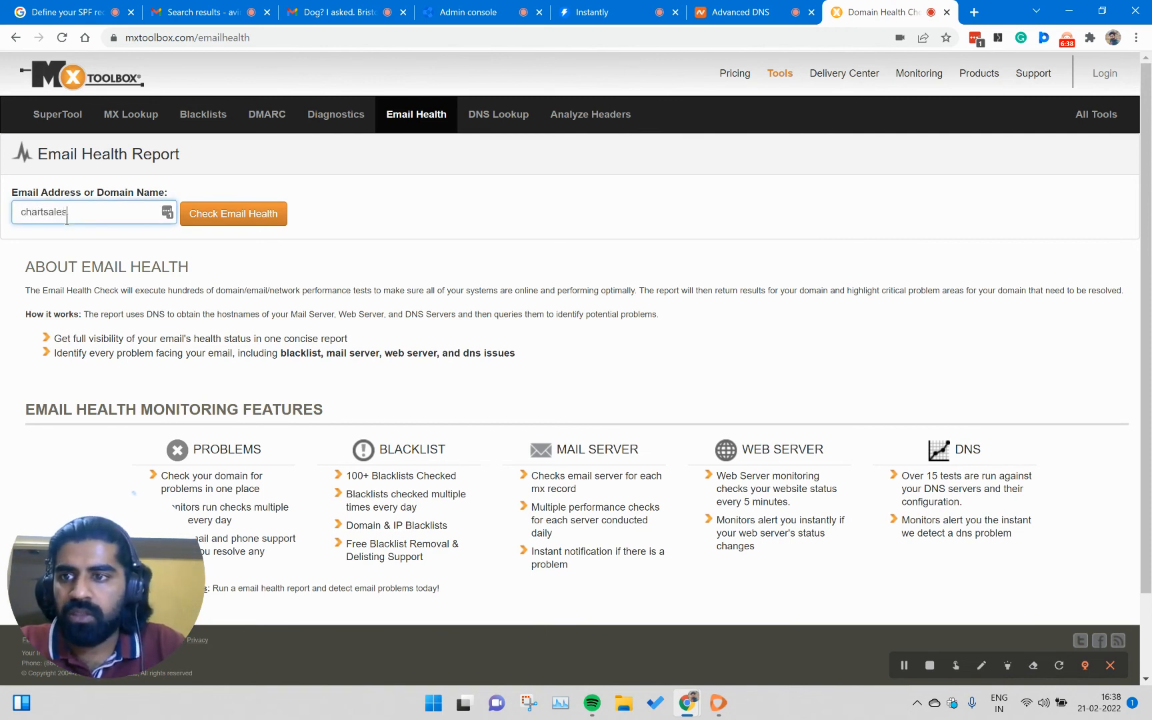
{"action": "type", "text": "acade"}
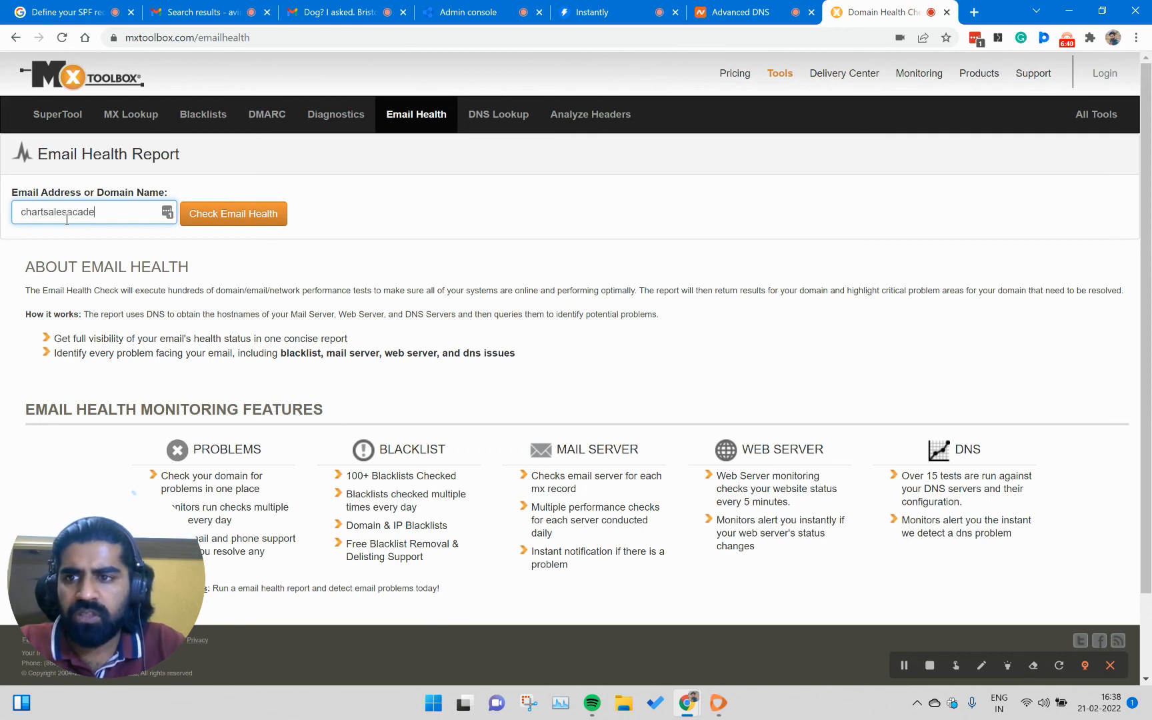
{"action": "type", "text": "my.site"}
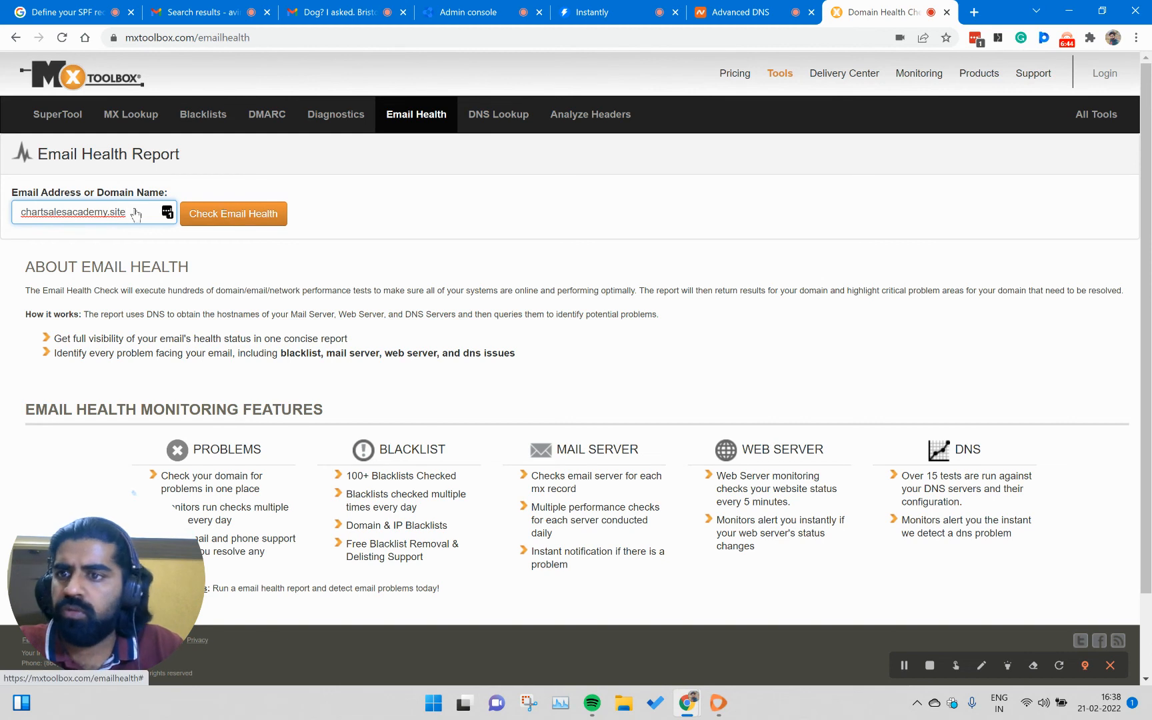
{"action": "left_click", "coordinate": [241, 214]}
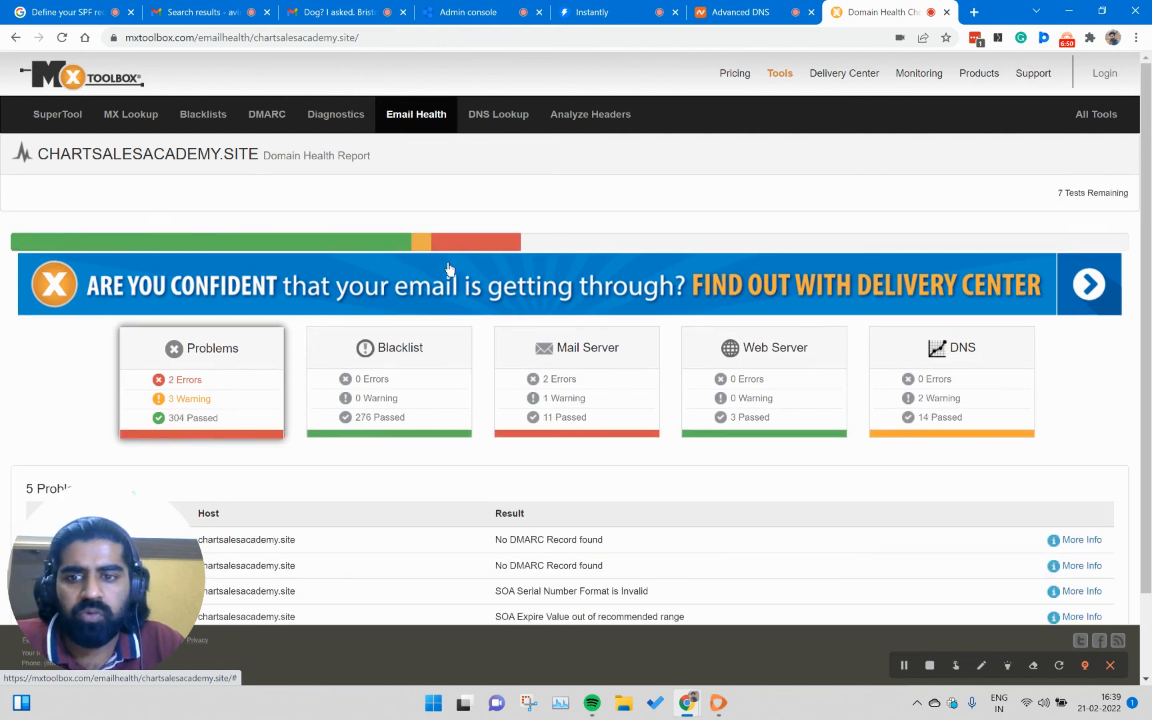
{"action": "scroll", "coordinate": [481, 269], "scroll_direction": "down", "scroll_amount": 3}
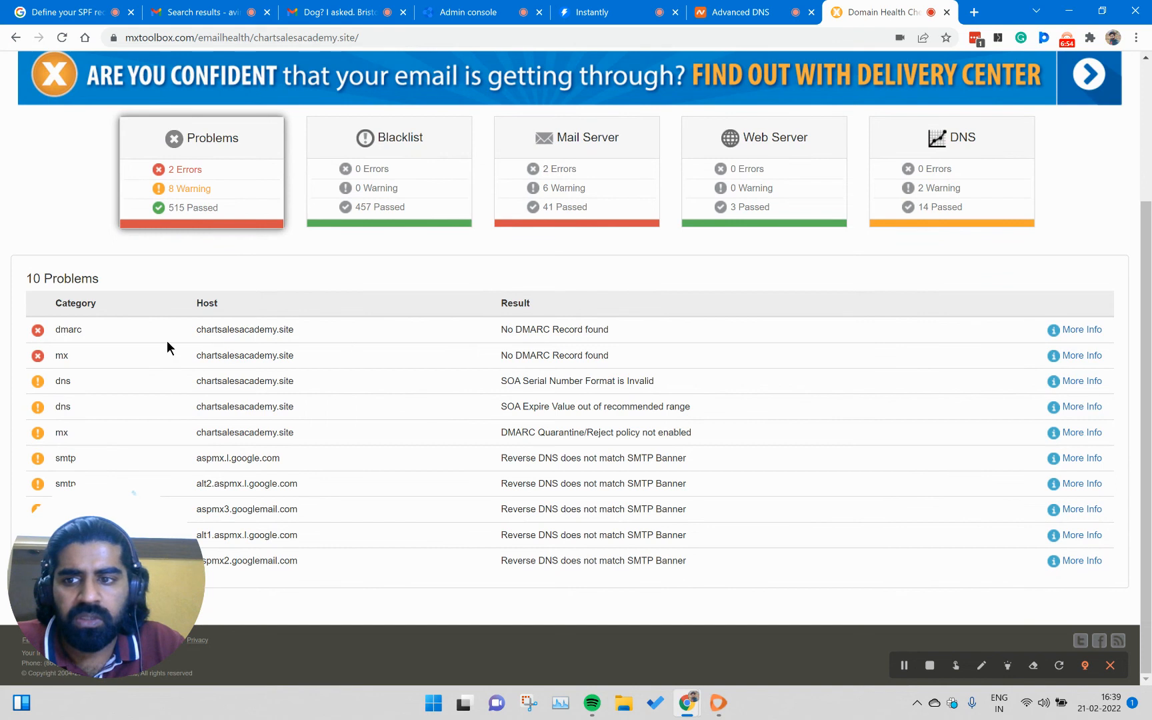
{"action": "left_click_drag", "start_coordinate": [192, 330], "coordinate": [635, 340]}
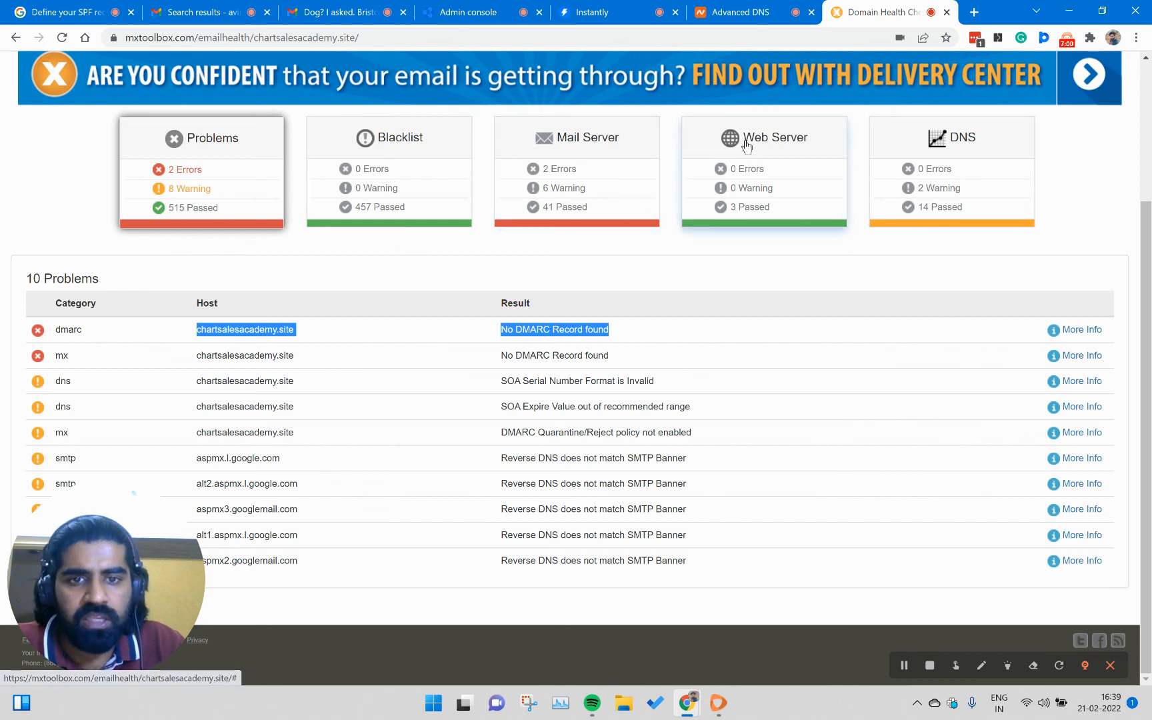
- Examine the blacklist and mail server results in the domain health report, including the DMARC test, and return to the problems list
{"action": "left_click", "coordinate": [395, 211]}
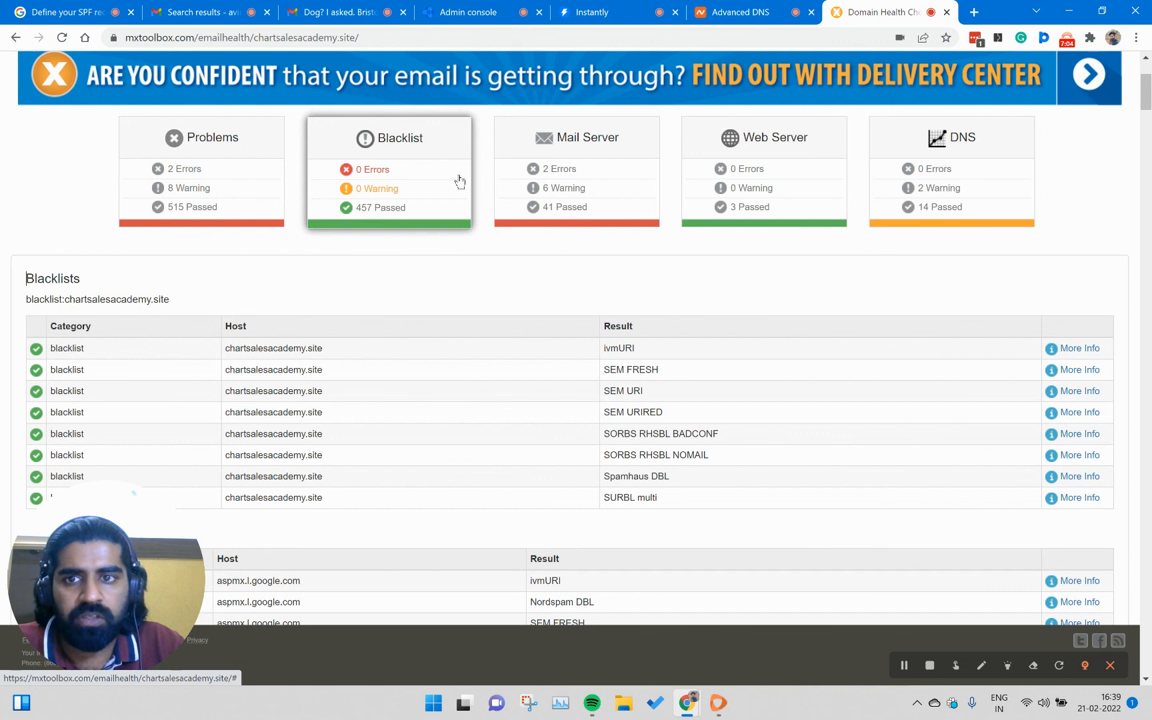
{"action": "left_click", "coordinate": [584, 178]}
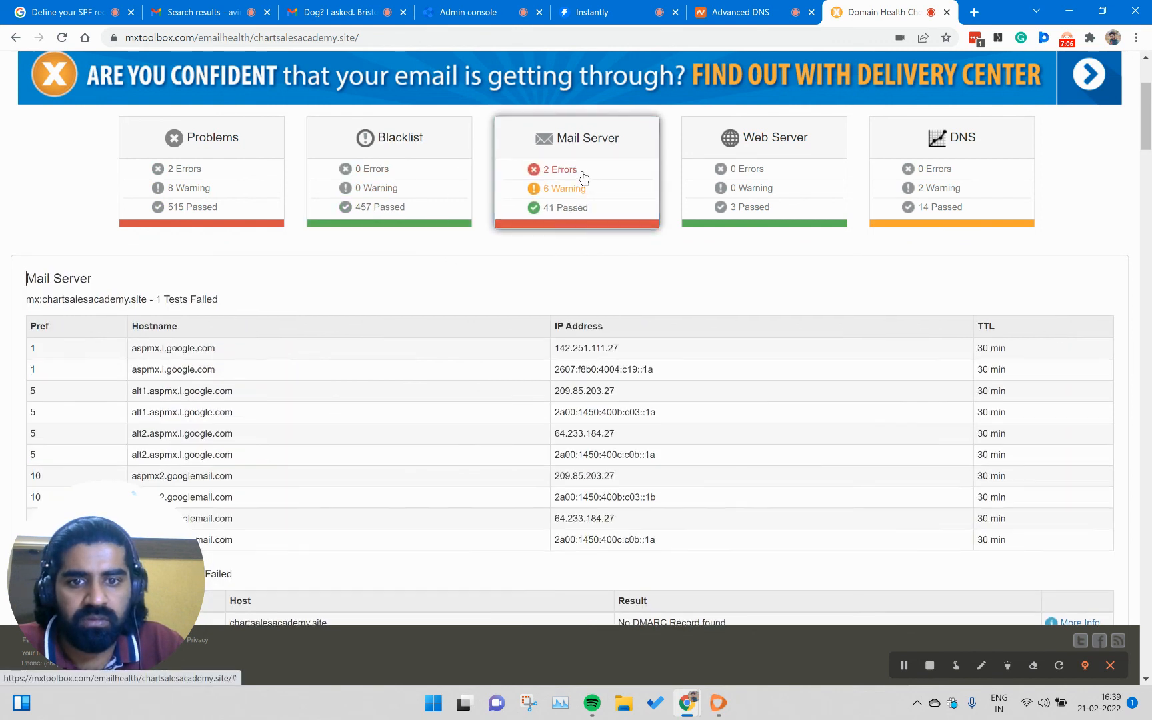
{"action": "scroll", "coordinate": [599, 341], "scroll_direction": "down", "scroll_amount": 4}
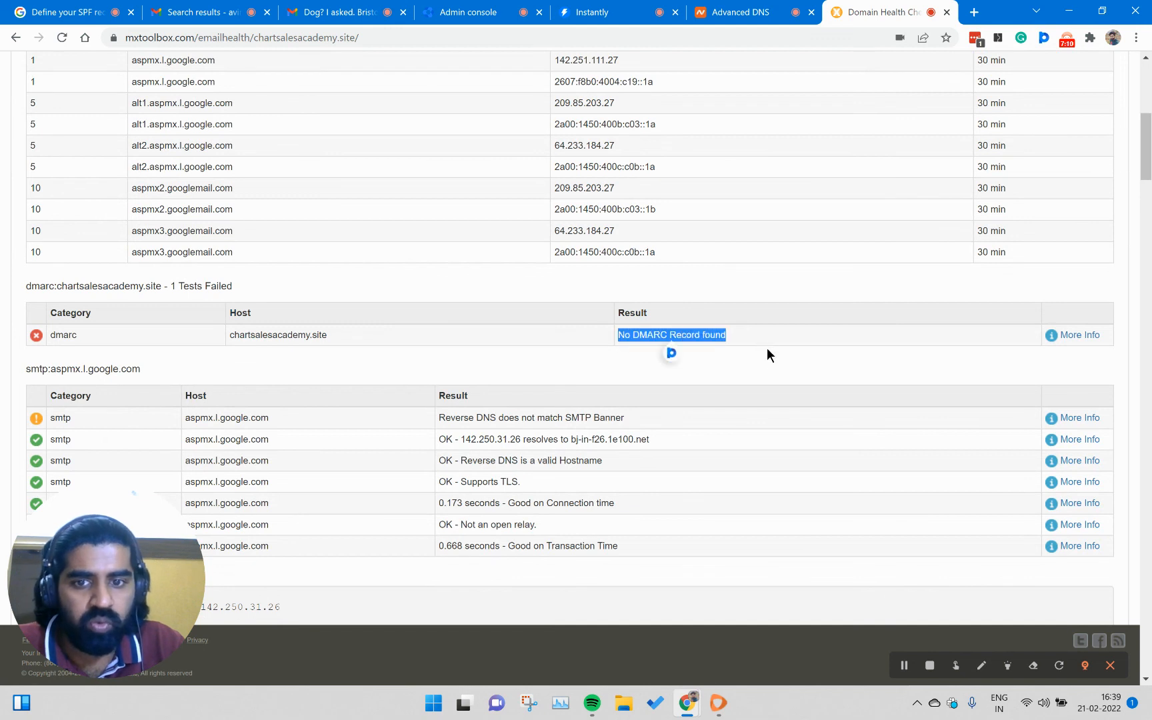
{"action": "scroll", "coordinate": [767, 354], "scroll_direction": "down", "scroll_amount": 2}
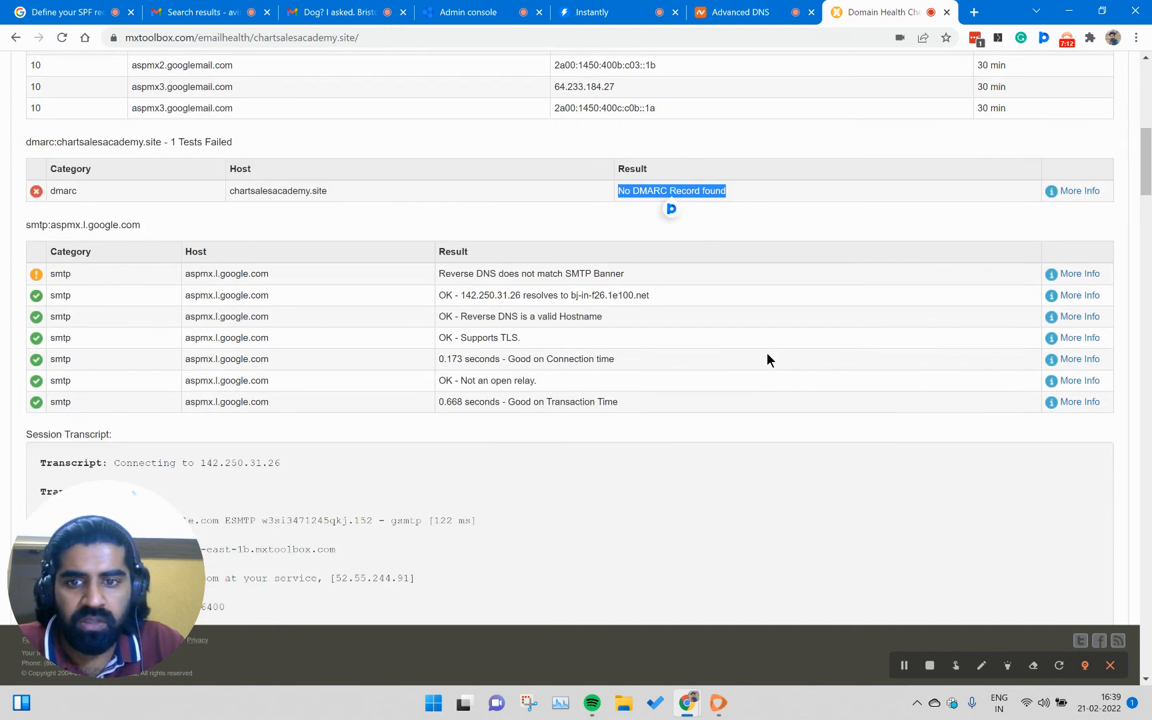
{"action": "scroll", "coordinate": [766, 352], "scroll_direction": "up", "scroll_amount": 6}
{"action": "scroll", "coordinate": [765, 357], "scroll_direction": "up", "scroll_amount": 3}
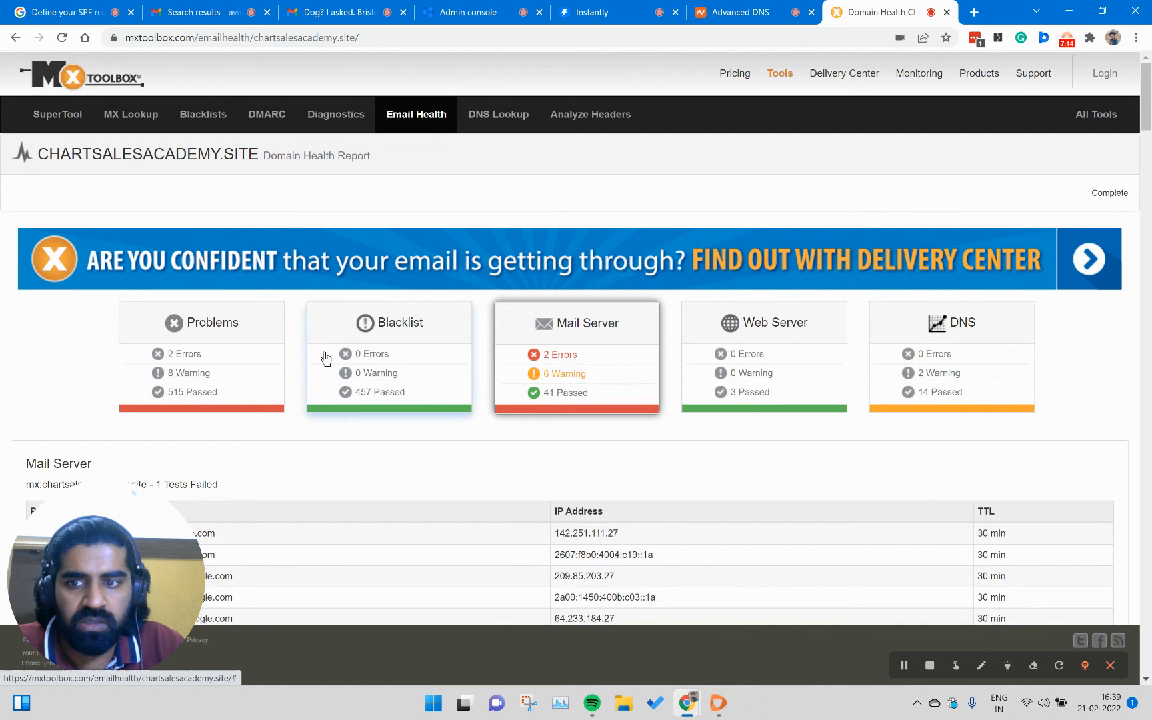
{"action": "left_click", "coordinate": [231, 362]}
{"action": "scroll", "coordinate": [231, 364], "scroll_direction": "down", "scroll_amount": 3}
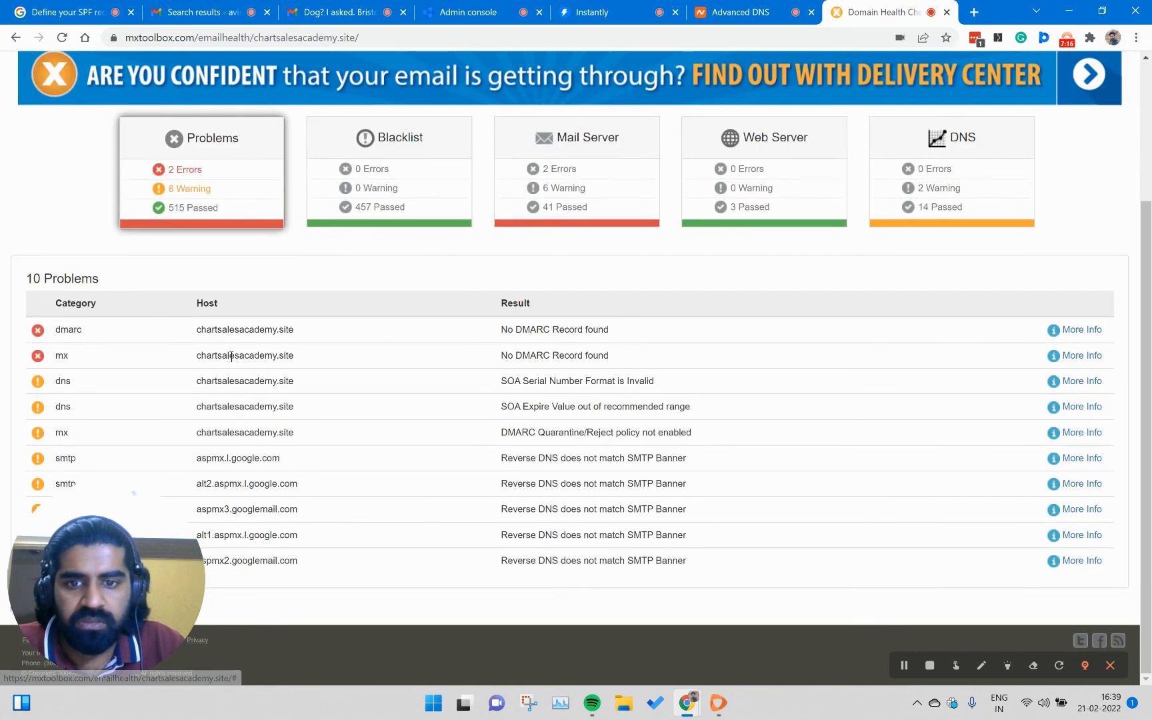